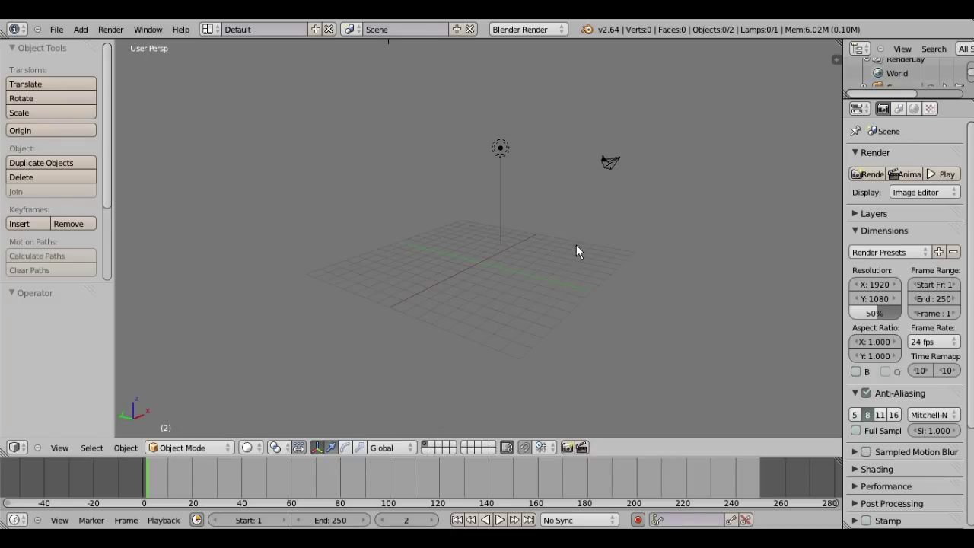
# - Orbit and zoom the view to inspect the lamp and camera
pyautogui.scroll(2, 578, 251)
pyautogui.moveTo(535, 235)
pyautogui.mouseDown(button='middle')
pyautogui.moveTo(529, 220)
pyautogui.moveTo(499, 232)
pyautogui.moveTo(708, 233)
pyautogui.moveTo(630, 258)
pyautogui.moveTo(699, 248)
pyautogui.moveTo(729, 265)
pyautogui.moveTo(774, 242)
pyautogui.moveTo(424, 245)
pyautogui.moveTo(635, 263)
pyautogui.moveTo(543, 259)
pyautogui.moveTo(526, 233)
pyautogui.moveTo(515, 281)
pyautogui.moveTo(454, 193)
pyautogui.moveTo(487, 194)
pyautogui.mouseUp(button='middle')
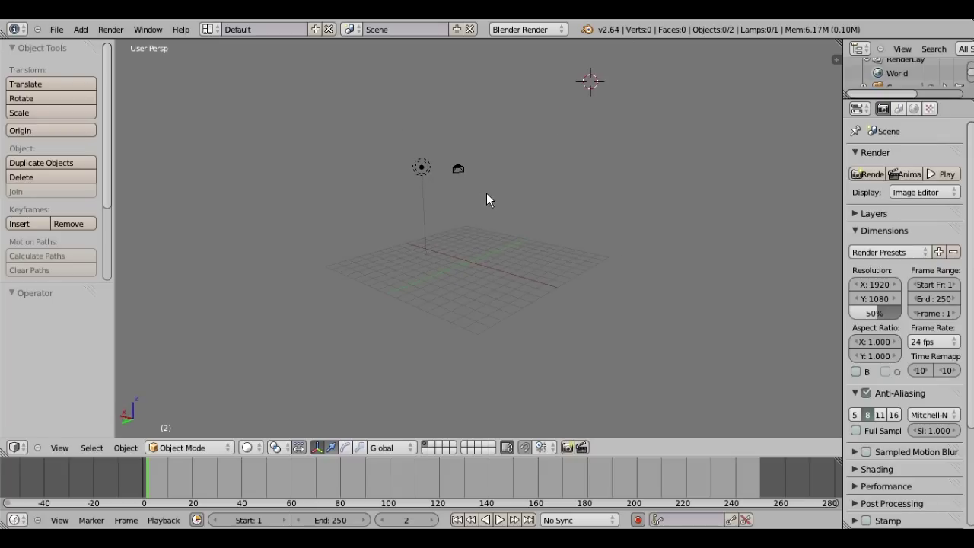
pyautogui.moveTo(476, 302); pyautogui.dragTo(472, 323, button='middle')
pyautogui.click(57, 29)
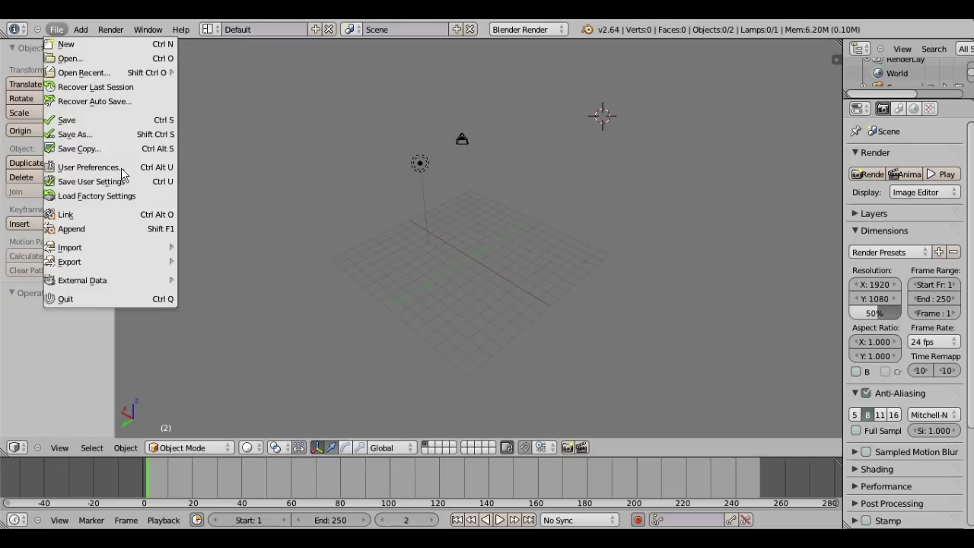
pyautogui.moveTo(461, 199)
pyautogui.mouseDown(button='middle')
pyautogui.moveTo(464, 243)
pyautogui.moveTo(487, 258)
pyautogui.mouseUp(button='middle')
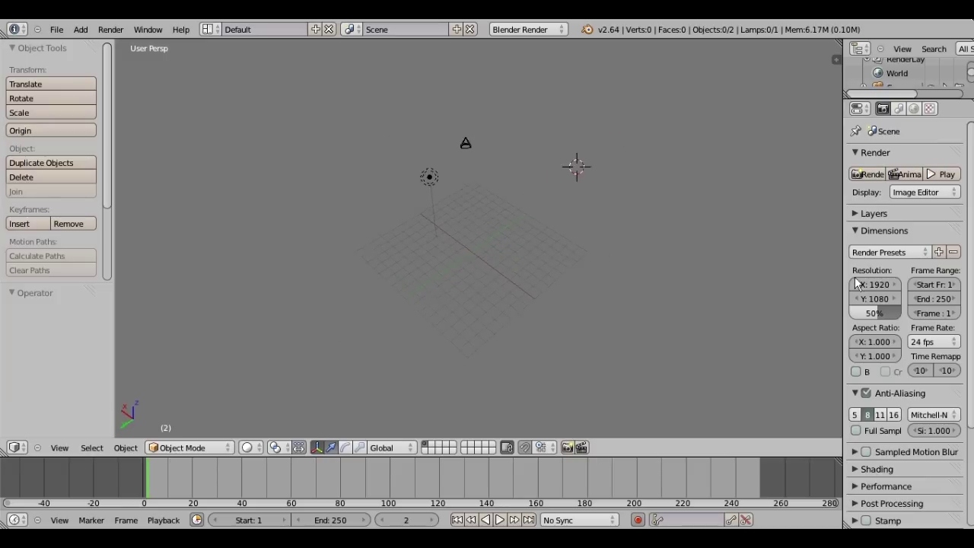
pyautogui.scroll(-4, 854, 276)
pyautogui.moveTo(672, 257)
pyautogui.mouseDown(button='middle')
pyautogui.moveTo(511, 274)
pyautogui.moveTo(491, 260)
pyautogui.moveTo(485, 214)
pyautogui.moveTo(487, 232)
pyautogui.moveTo(498, 218)
pyautogui.moveTo(528, 211)
pyautogui.moveTo(461, 249)
pyautogui.moveTo(557, 36)
pyautogui.moveTo(537, 34)
pyautogui.mouseUp(button='middle')
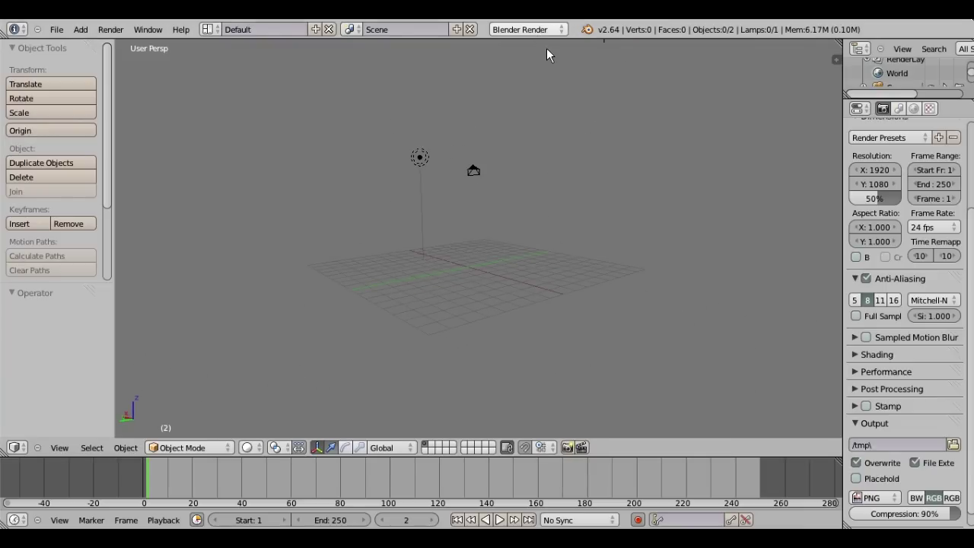
# - Switch the render engine to Blender Game and show the Game Logic layout
pyautogui.click(548, 34)
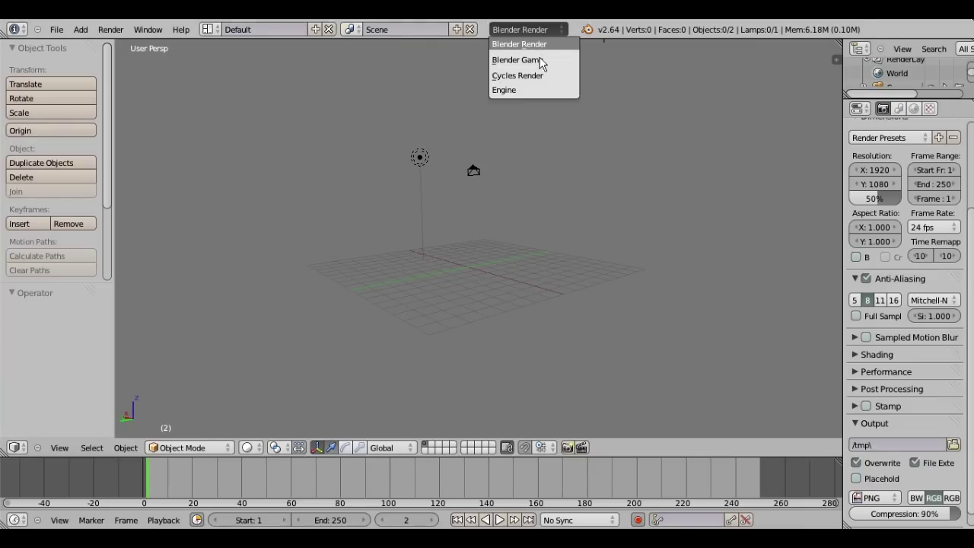
pyautogui.click(536, 60)
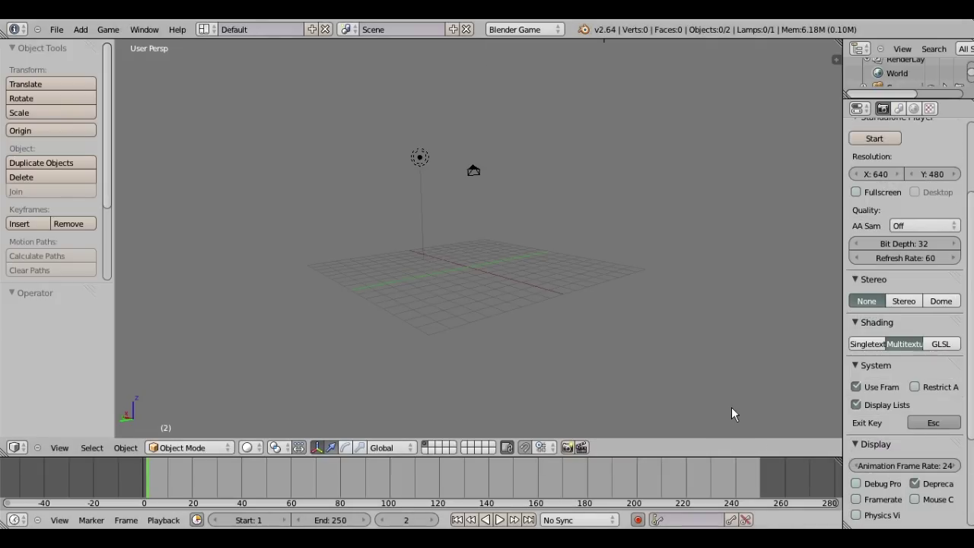
pyautogui.hotkey('ctrl', 'Right')
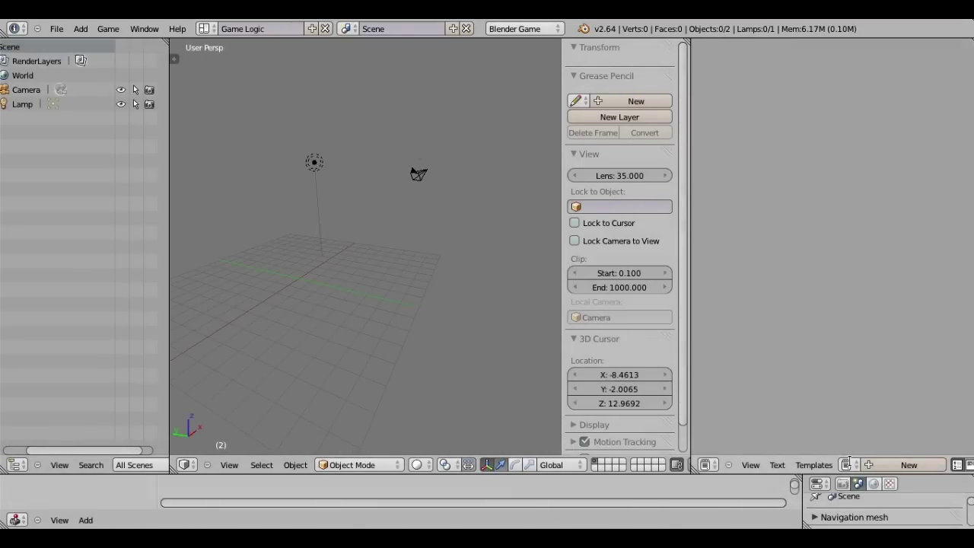
pyautogui.moveTo(456, 248)
pyautogui.mouseDown(button='middle')
pyautogui.moveTo(351, 264)
pyautogui.moveTo(506, 286)
pyautogui.moveTo(475, 266)
pyautogui.moveTo(485, 245)
pyautogui.moveTo(332, 251)
pyautogui.moveTo(396, 264)
pyautogui.moveTo(464, 255)
pyautogui.mouseUp(button='middle')
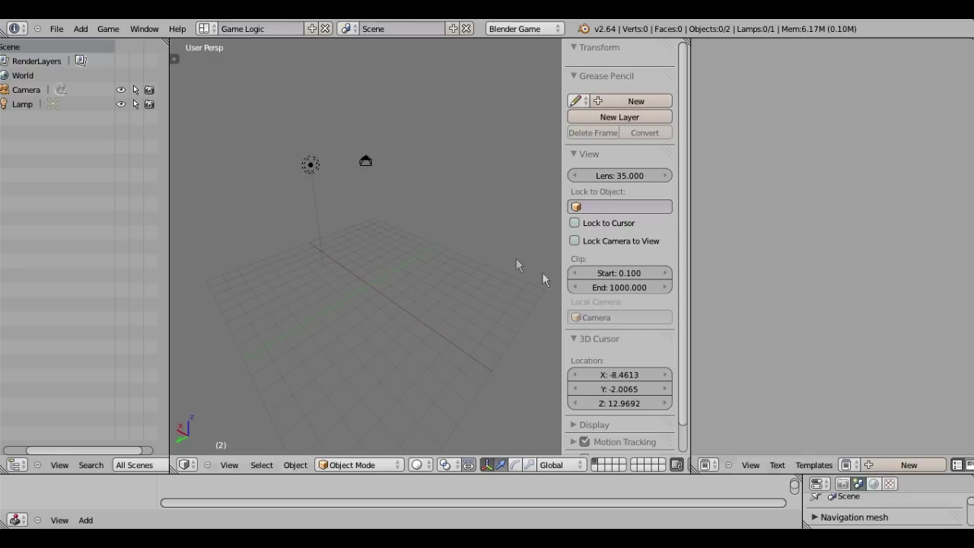
# - Create a new text block and write the line importing logic from bge as g
pyautogui.click(905, 465)
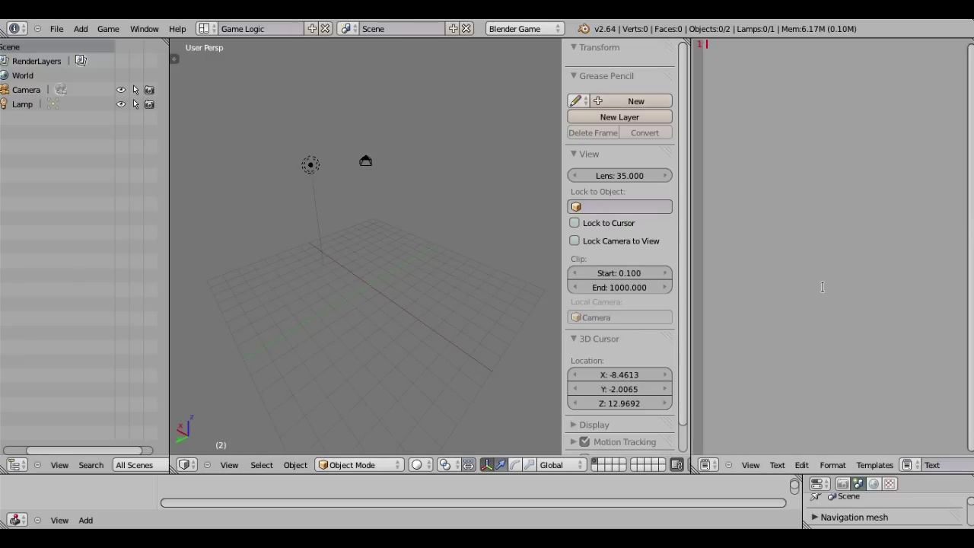
pyautogui.press('Return')
pyautogui.write('impo')
pyautogui.press('BackSpace')
pyautogui.press('BackSpace')
pyautogui.press('BackSpace')
pyautogui.write('mport logic')
pyautogui.press('BackSpace')
pyautogui.press('BackSpace')
pyautogui.press('BackSpace')
pyautogui.write('gic as')
# - Add lines getting the current controller, its owner and the current scene
pyautogui.press('Return')
pyautogui.press('Return')
pyautogui.write('d')
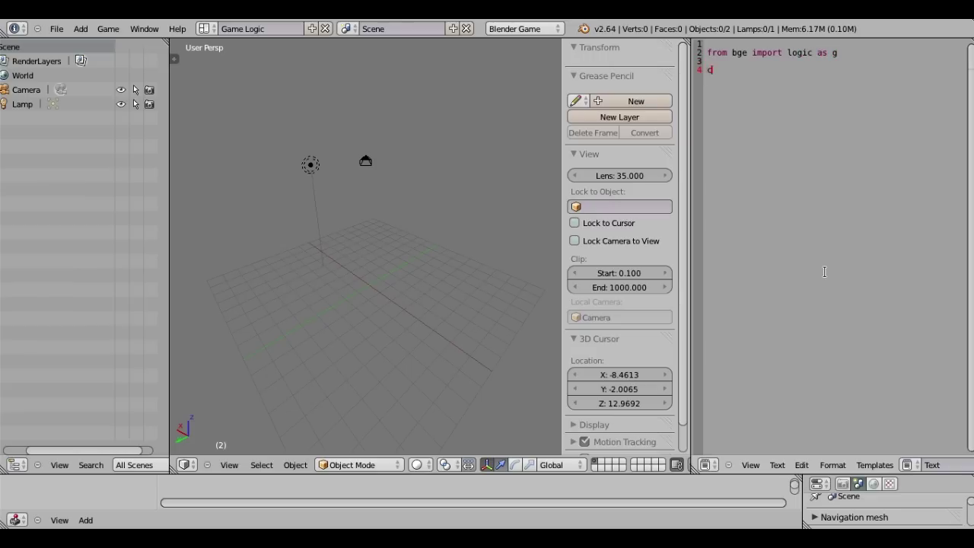
pyautogui.write('.getCurren')
pyautogui.write('tControll')
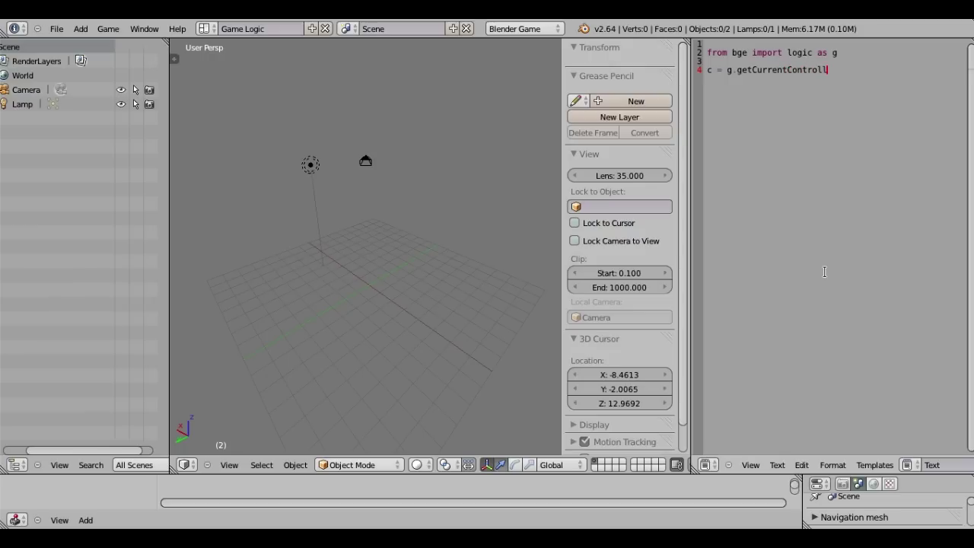
pyautogui.write(')')
pyautogui.press('Return')
pyautogui.write('c')
pyautogui.write('c.owner')
pyautogui.press('Return')
pyautogui.press('Return')
pyautogui.write('cena = g.ge')
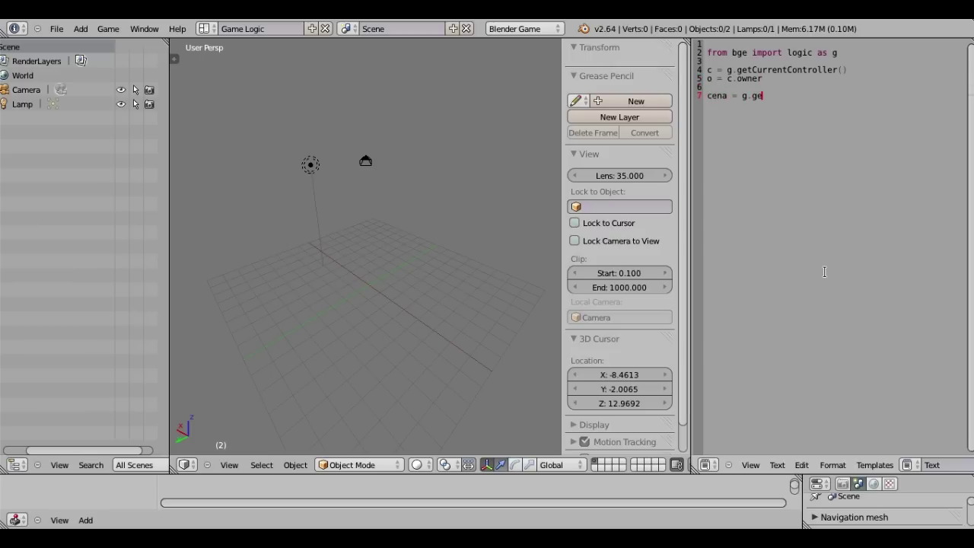
pyautogui.write('tCurrentScen')
pyautogui.press('Return')
pyautogui.press('Return')
# - Add two blank lines after the scene line on line 7
pyautogui.moveTo(837, 95); pyautogui.dragTo(706, 96)
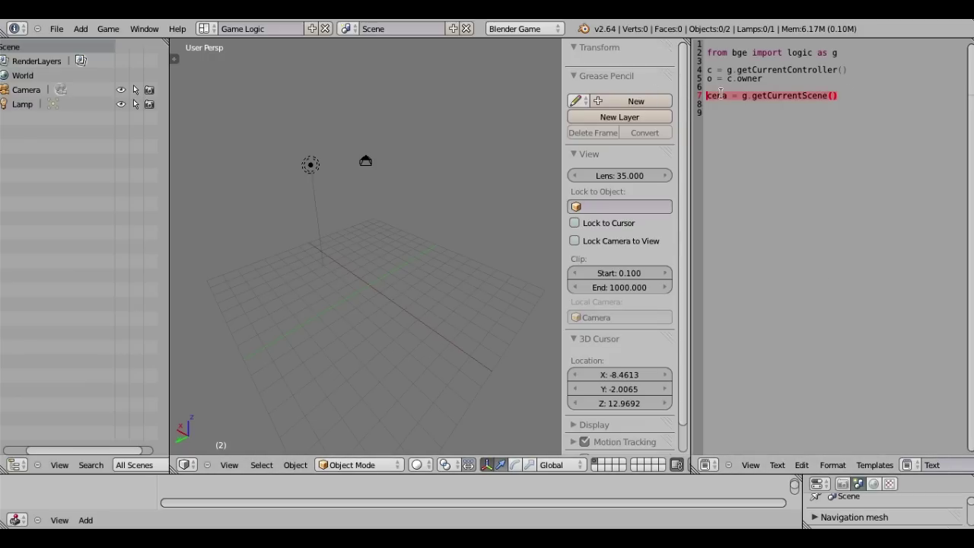
pyautogui.press('Left')
pyautogui.click(863, 93)
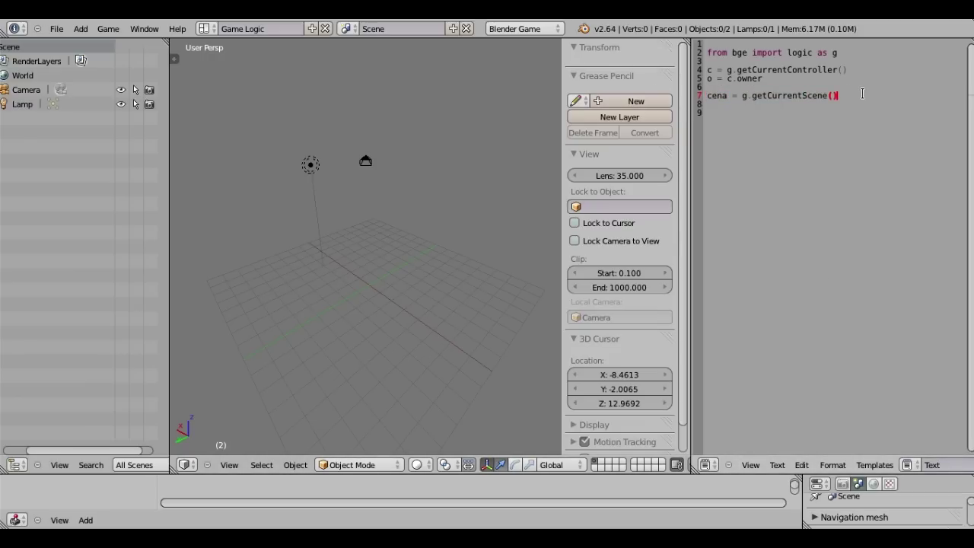
pyautogui.press('Return')
pyautogui.press('Return')
pyautogui.moveTo(412, 132); pyautogui.dragTo(344, 178, button='middle')
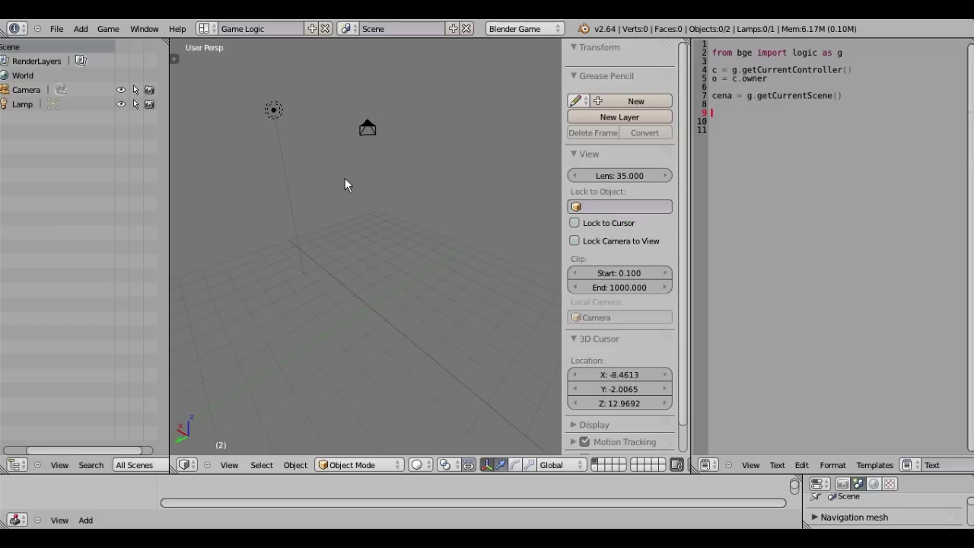
pyautogui.click(57, 28)
# - Add a cube mesh to the scene
pyautogui.click(80, 29)
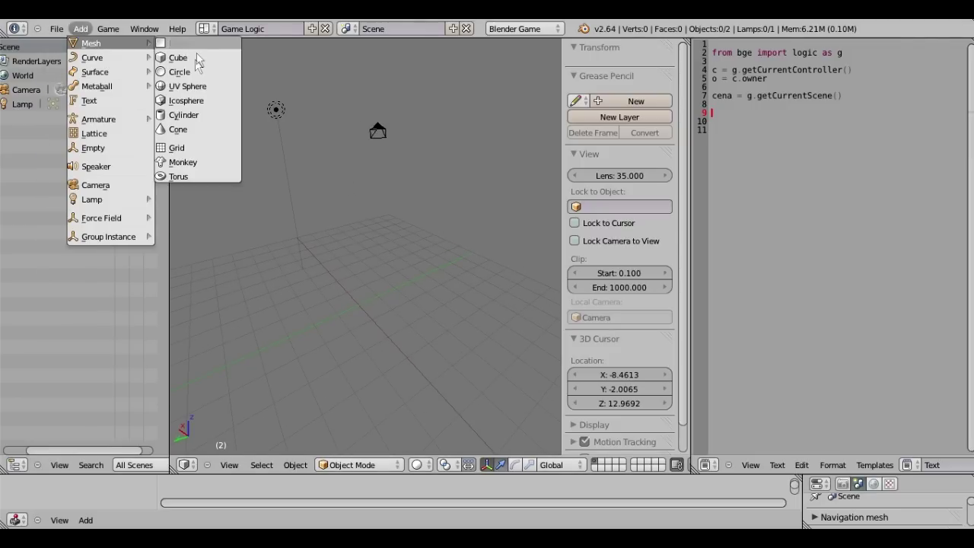
pyautogui.click(195, 59)
pyautogui.scroll(-3, 402, 236)
pyautogui.moveTo(402, 229); pyautogui.dragTo(605, 152, button='middle')
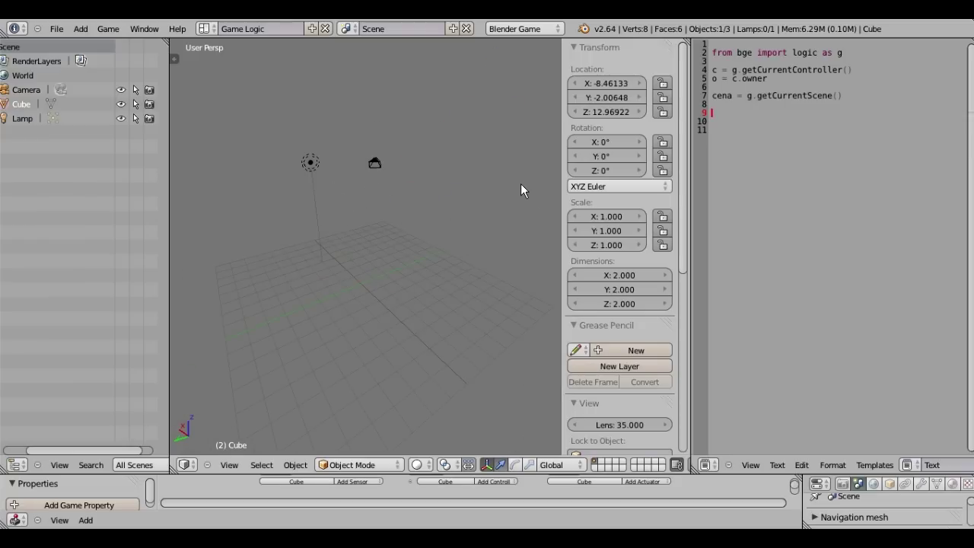
# - Set the cube's X, Y and Z location to 0
pyautogui.click(606, 83)
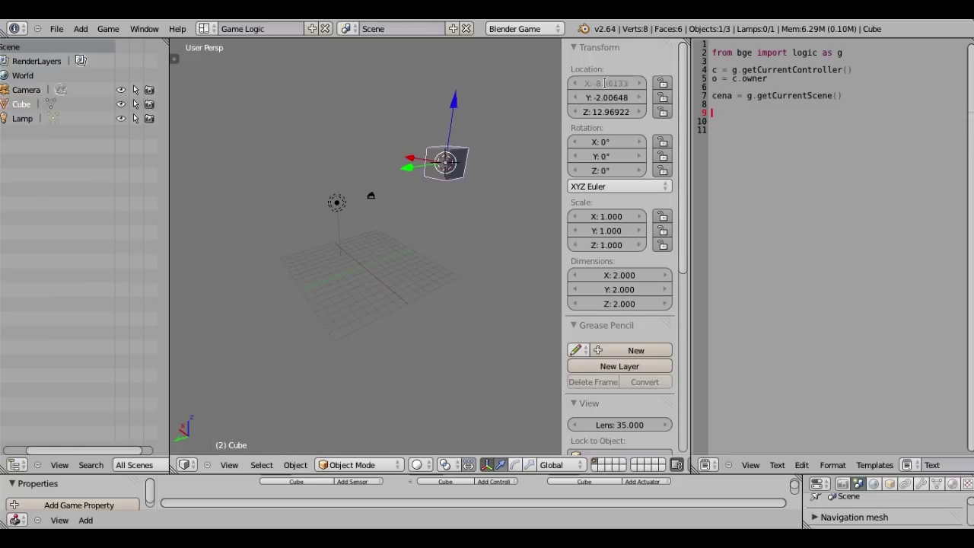
pyautogui.write('0')
pyautogui.press('Return')
pyautogui.click(606, 97)
pyautogui.write('0')
pyautogui.press('Tab')
pyautogui.write('0')
pyautogui.press('Return')
# - Orbit and zoom out around the cube, then select the lamp
pyautogui.moveTo(437, 151)
pyautogui.mouseDown(button='middle')
pyautogui.moveTo(385, 239)
pyautogui.moveTo(489, 185)
pyautogui.mouseUp(button='middle')
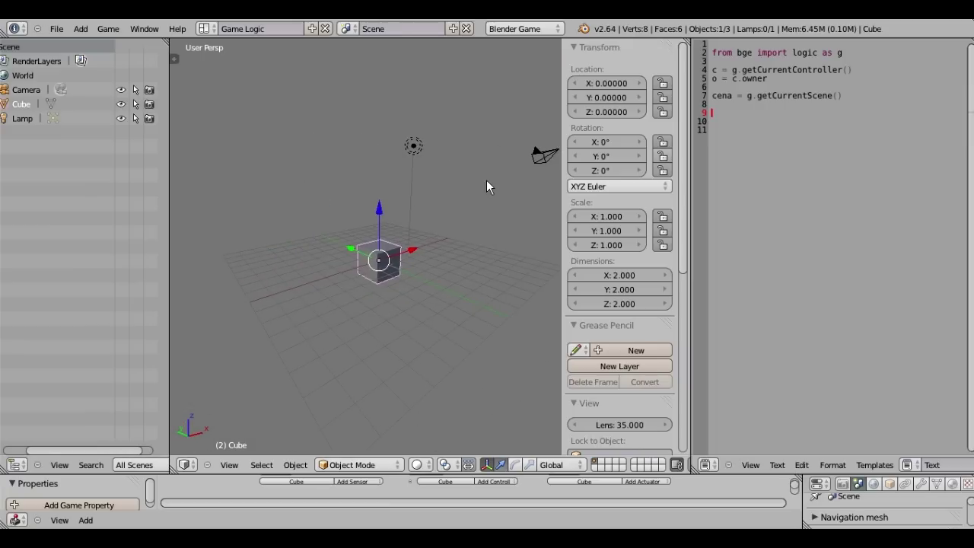
pyautogui.moveTo(373, 260); pyautogui.dragTo(411, 258, button='middle')
pyautogui.scroll(-5, 669, 297)
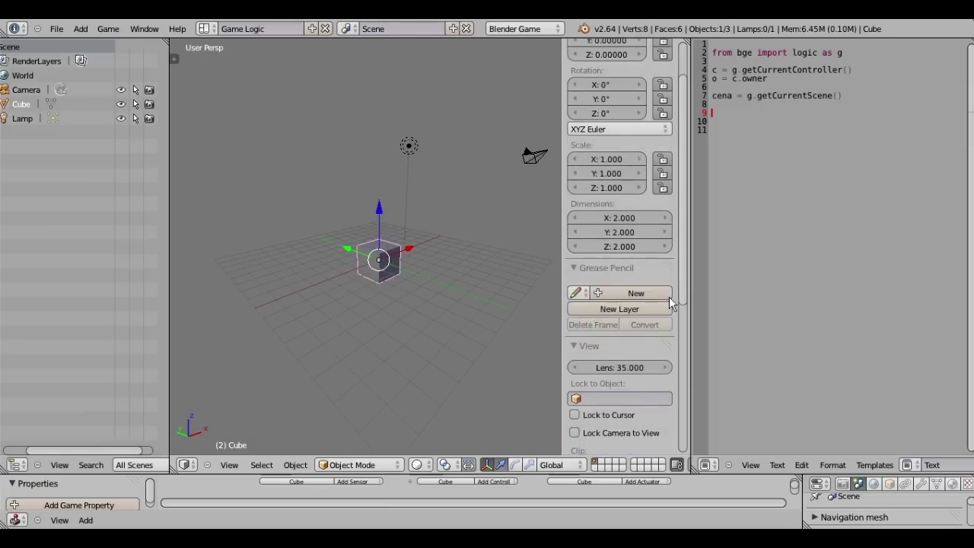
pyautogui.scroll(-1, 395, 284)
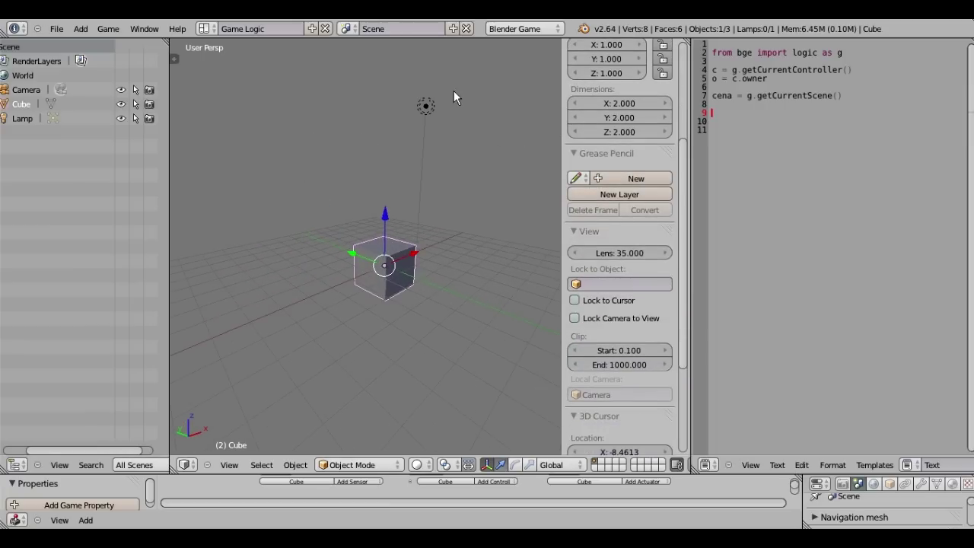
pyautogui.rightClick(408, 146)
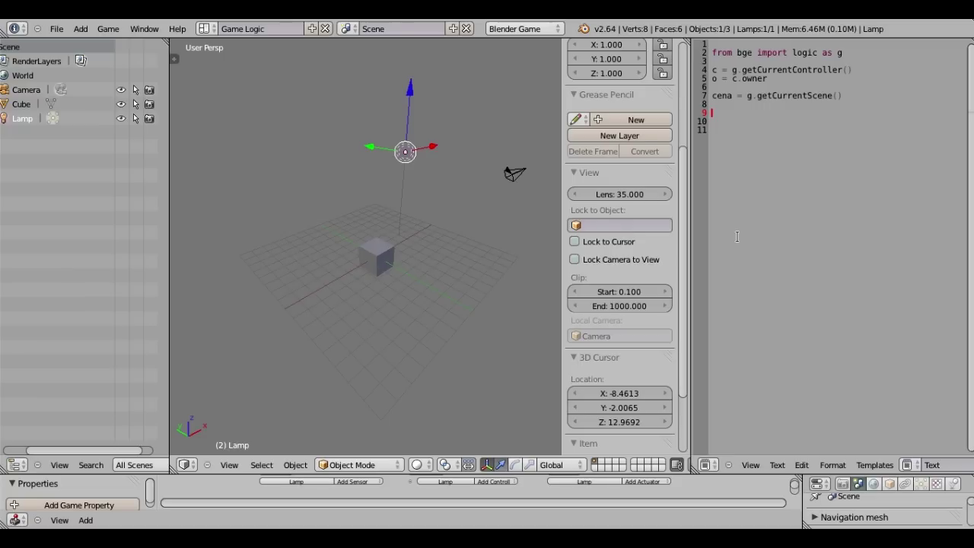
# - Write cubo = cena.objects['Cube'] and lamp = cena.objects['Lamp'] in the script
pyautogui.write('cubo ')
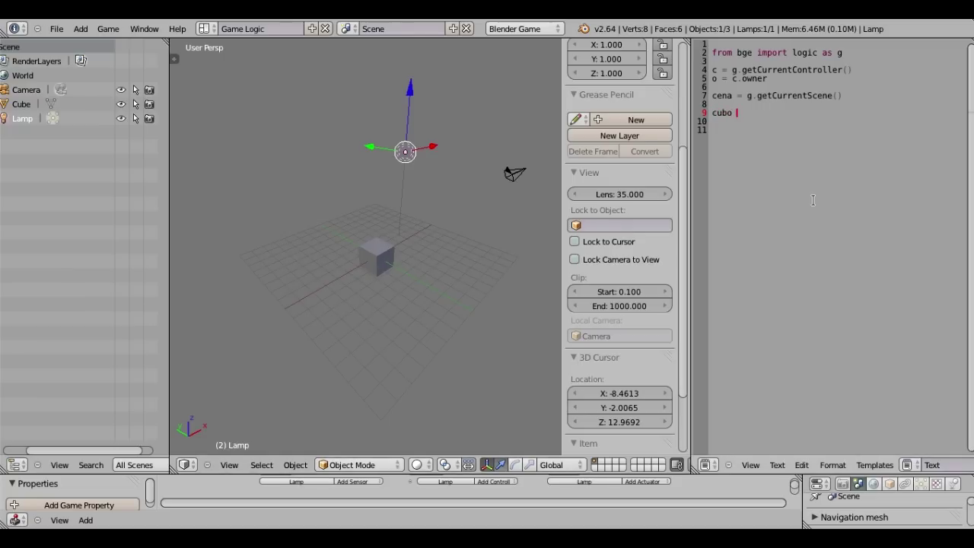
pyautogui.write("= cena.objects['Cube'")
pyautogui.write(']')
pyautogui.press('Return')
pyautogui.write('l')
pyautogui.write('amp = c')
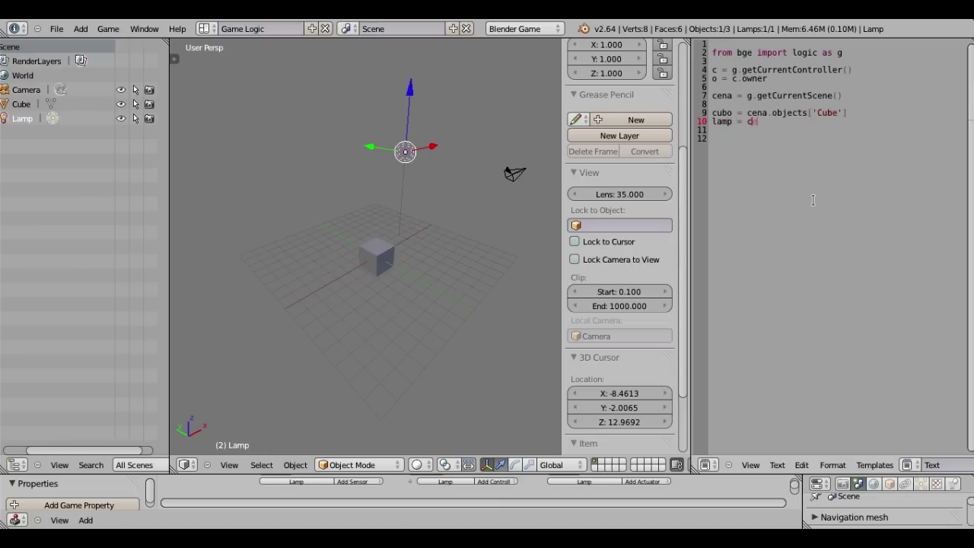
pyautogui.write('objects')
pyautogui.write('Lam')
pyautogui.write("']")
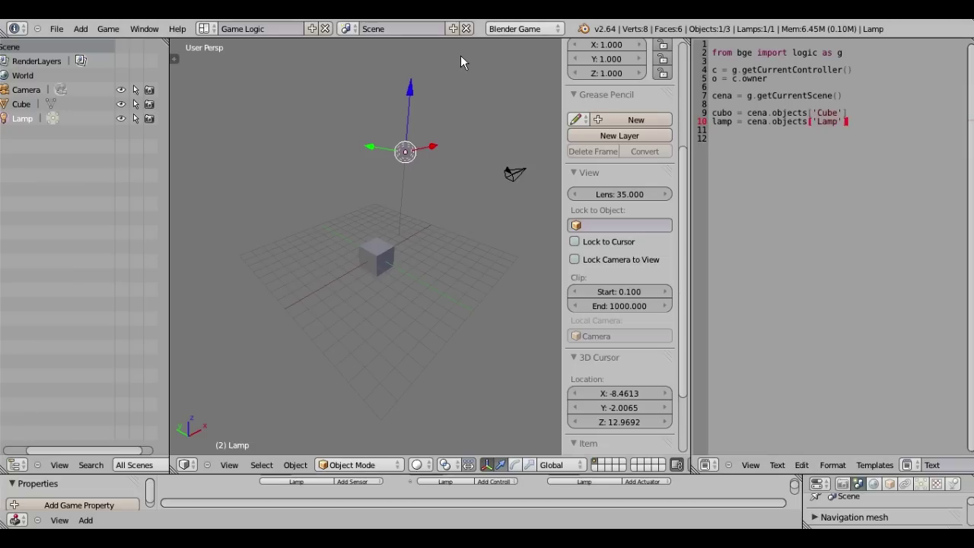
pyautogui.write('gz')
# - Reposition the lamp, raising it along its vertical axis
pyautogui.click(385, 119)
pyautogui.moveTo(385, 119); pyautogui.dragTo(359, 157, button='middle')
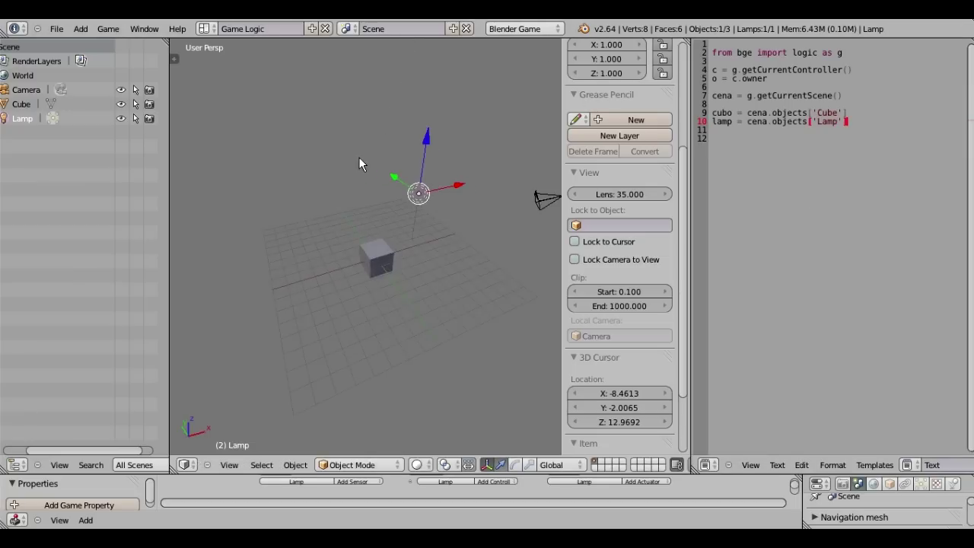
pyautogui.press('g')
pyautogui.press('x')
pyautogui.click(415, 200)
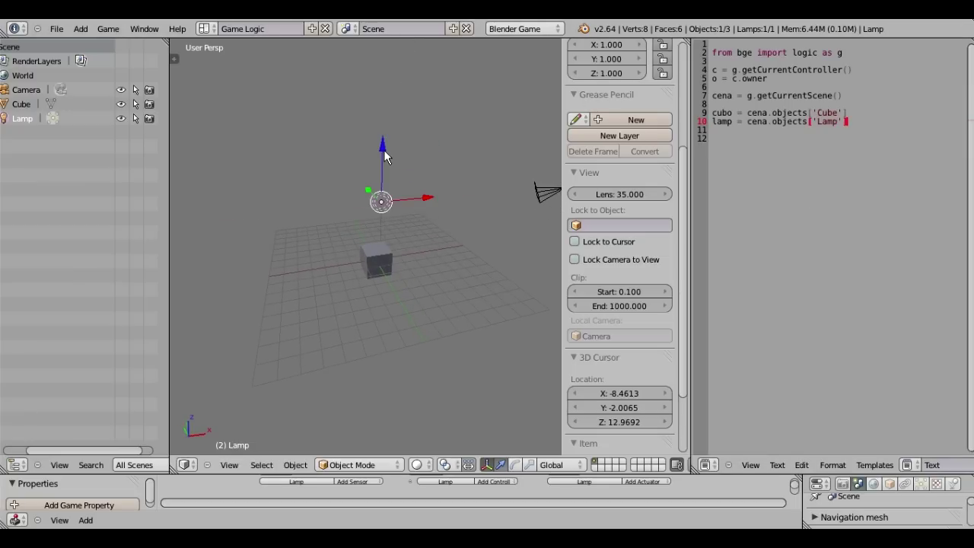
pyautogui.moveTo(385, 157); pyautogui.dragTo(386, 141)
# - Highlight the cubo and lamp lookup lines alongside their matching cube and lamp objects
pyautogui.doubleClick(719, 113)
pyautogui.moveTo(740, 113); pyautogui.dragTo(865, 113)
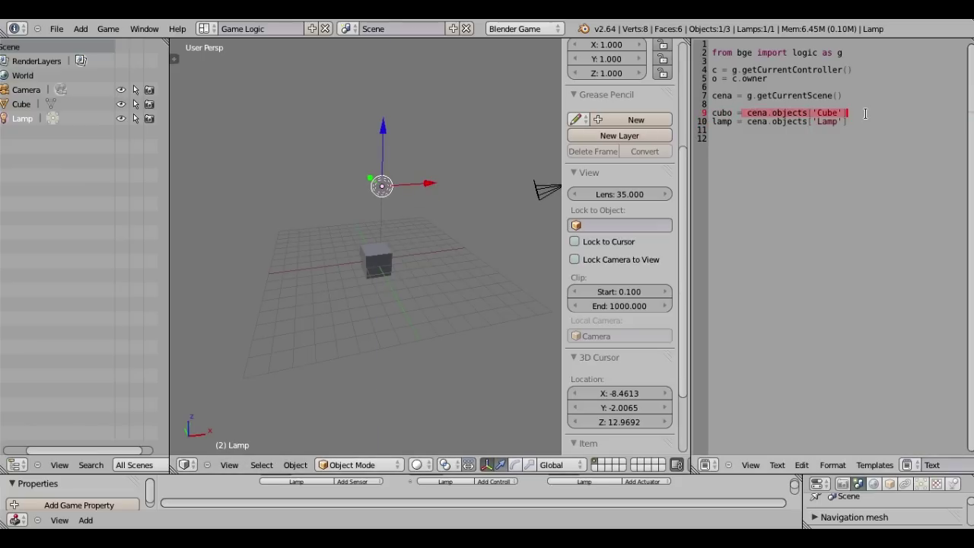
pyautogui.rightClick(377, 265)
pyautogui.doubleClick(729, 121)
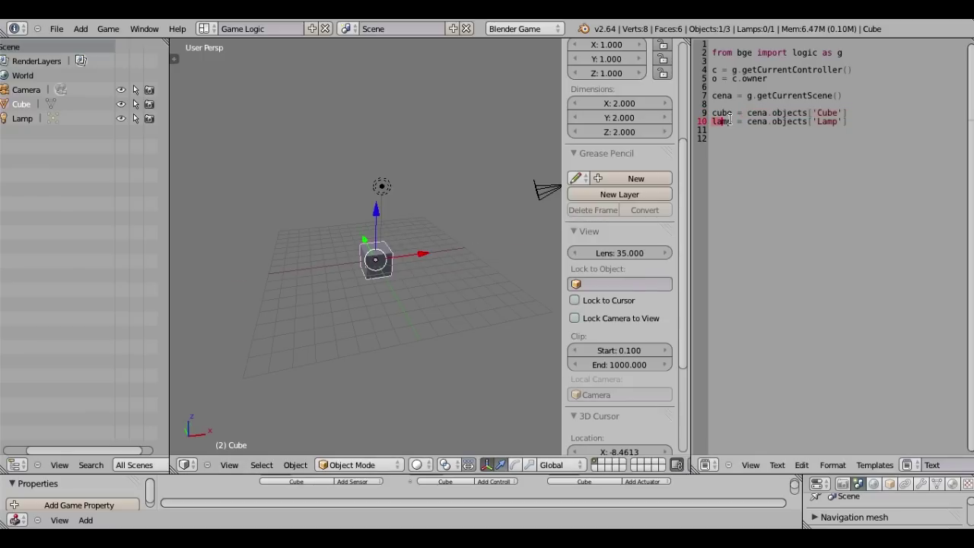
pyautogui.moveTo(847, 121); pyautogui.dragTo(746, 121)
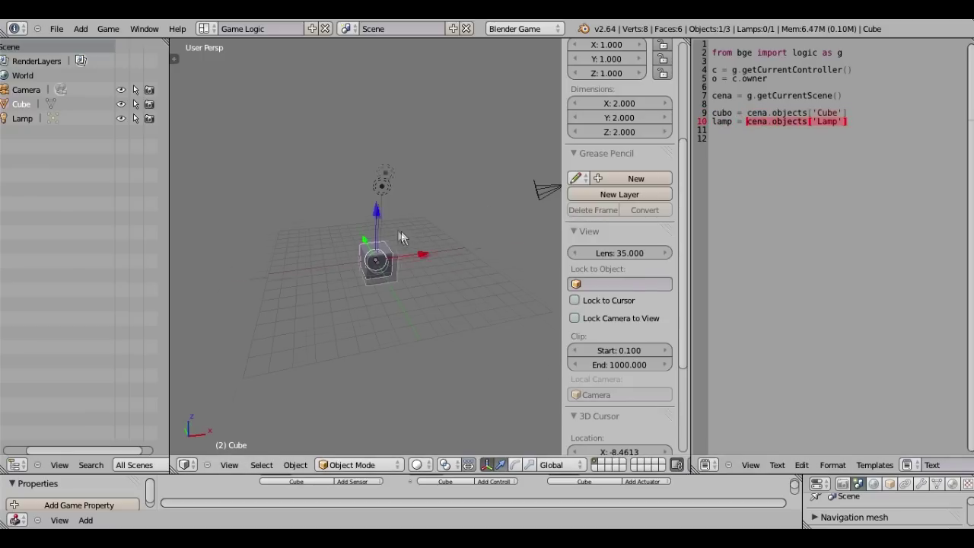
pyautogui.scroll(3, 401, 231)
pyautogui.rightClick(398, 114)
pyautogui.scroll(1, 409, 76)
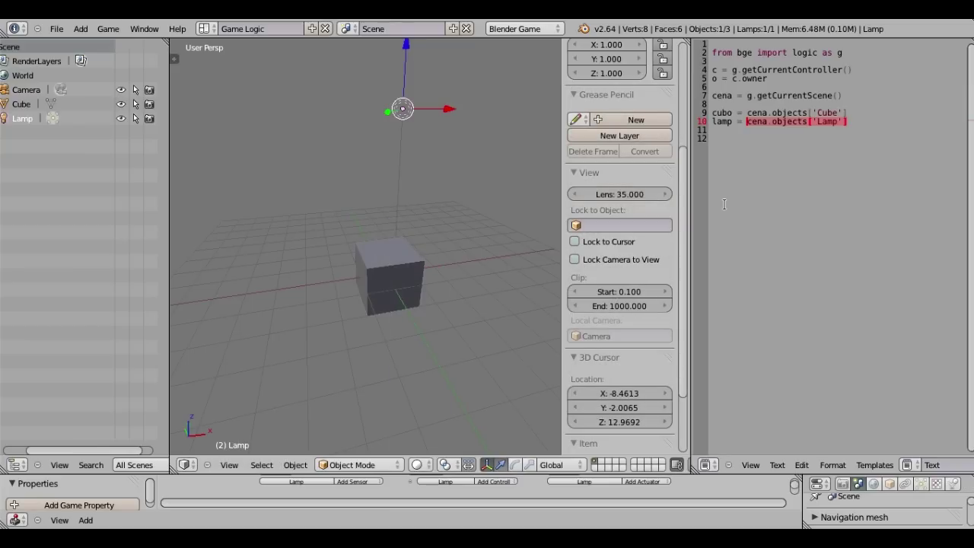
# - Add blank lines after the object lookups and select the Cube
pyautogui.click(874, 115)
pyautogui.press('Return')
pyautogui.press('Return')
pyautogui.moveTo(473, 258)
pyautogui.mouseDown(button='middle')
pyautogui.moveTo(423, 234)
pyautogui.moveTo(428, 264)
pyautogui.mouseUp(button='middle')
pyautogui.rightClick(423, 239)
# - Nudge the cube vertically, then add a plane and scale it
pyautogui.press('g')
pyautogui.press('z')
pyautogui.click(396, 229)
pyautogui.hotkey('shift', 'a')
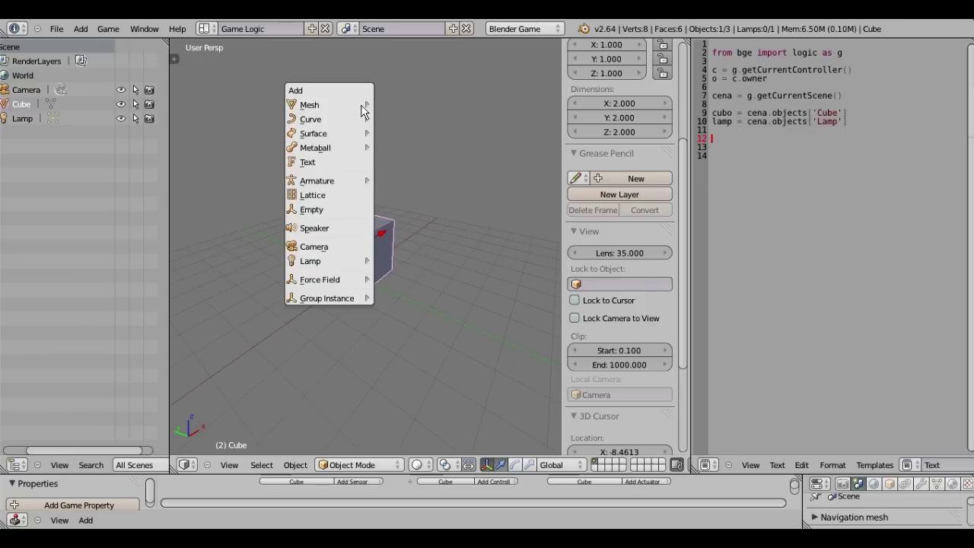
pyautogui.click(395, 149)
pyautogui.press('s')
pyautogui.scroll(-3, 433, 187)
pyautogui.click(341, 195)
pyautogui.scroll(-2, 350, 221)
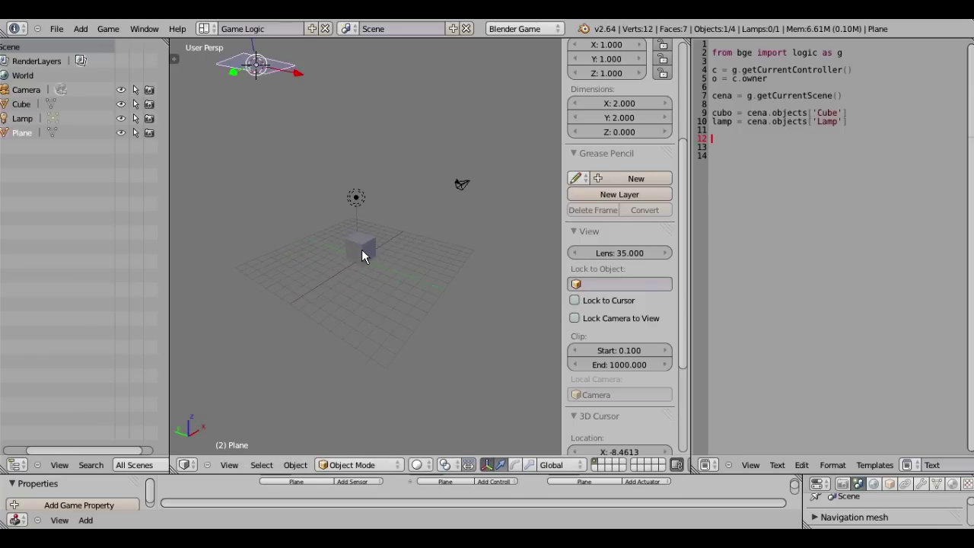
# - Copy the cube's location to the plane, enlarge it and lower it beneath the cube
pyautogui.keyDown('shift'); pyautogui.rightClick(362, 252); pyautogui.keyUp('shift')
pyautogui.hotkey('ctrl', 'c')
pyautogui.click(361, 251)
pyautogui.rightClick(399, 248)
pyautogui.press('s')
pyautogui.click(532, 283)
pyautogui.press('g')
pyautogui.press('z')
pyautogui.click(401, 347)
pyautogui.moveTo(401, 347)
pyautogui.mouseDown(button='middle')
pyautogui.moveTo(313, 293)
pyautogui.moveTo(346, 288)
pyautogui.moveTo(374, 234)
pyautogui.moveTo(380, 300)
pyautogui.mouseUp(button='middle')
pyautogui.rightClick(375, 234)
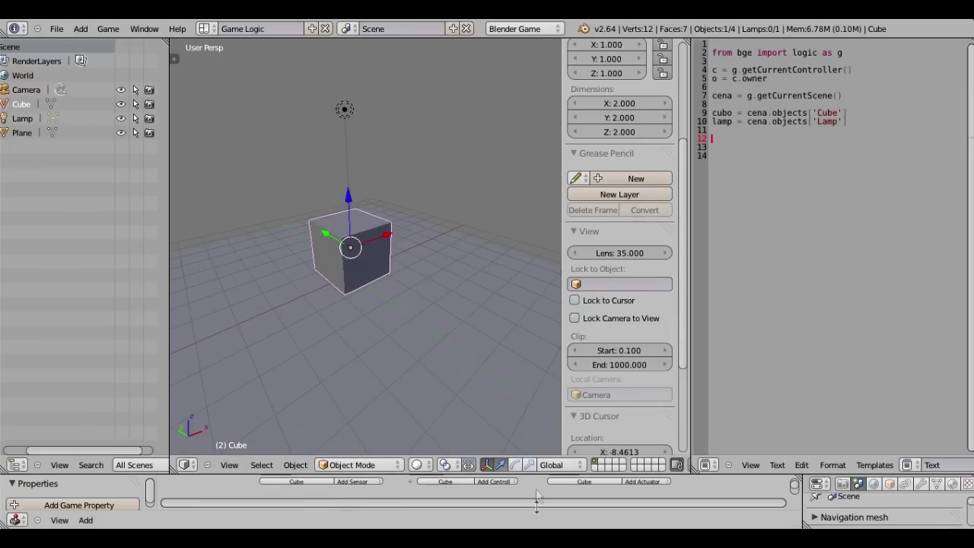
# - Give the cube an Always sensor linked to a Python controller
pyautogui.moveTo(536, 475); pyautogui.dragTo(546, 375)
pyautogui.moveTo(547, 375); pyautogui.dragTo(414, 435, button='middle')
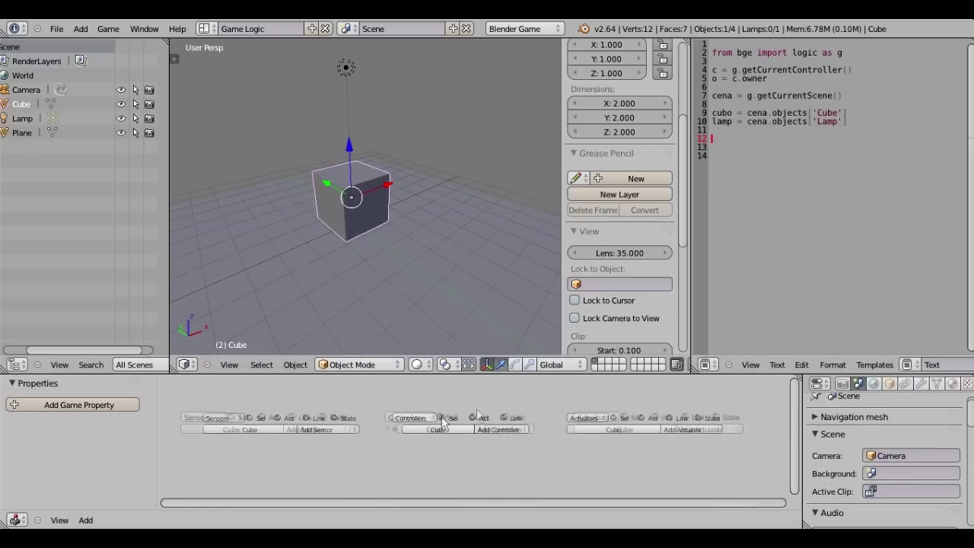
pyautogui.click(366, 428)
pyautogui.click(343, 419)
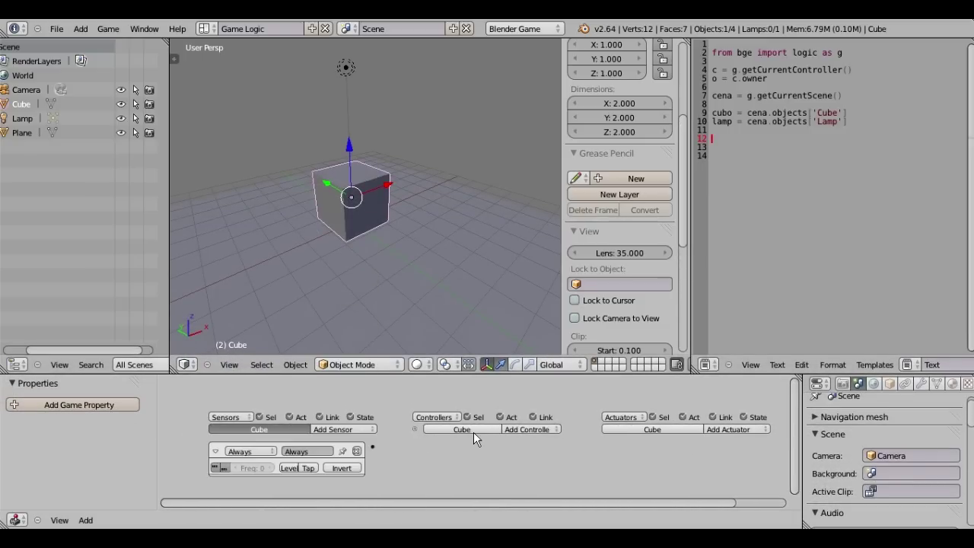
pyautogui.click(536, 431)
pyautogui.click(528, 515)
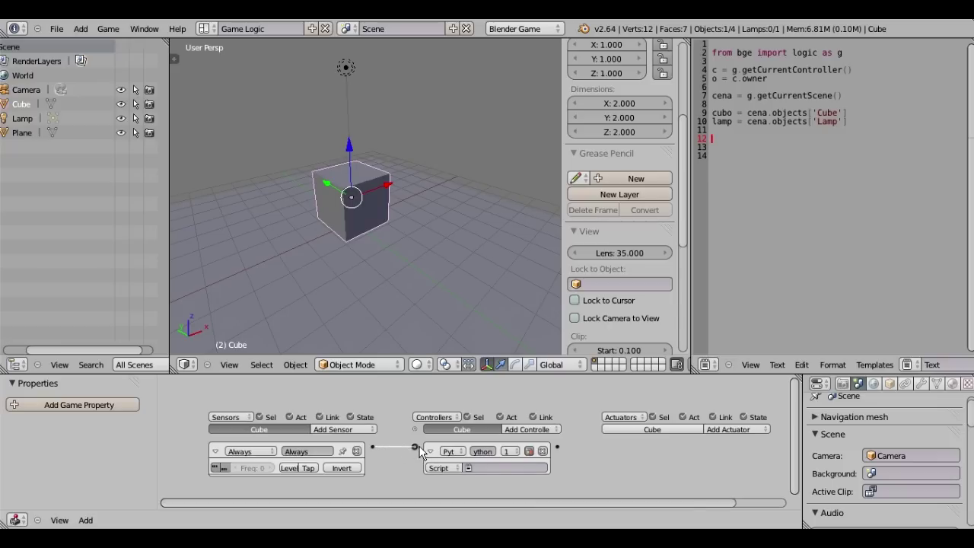
pyautogui.moveTo(419, 447); pyautogui.dragTo(415, 447)
# - Assign the Text script to the Python controller
pyautogui.click(485, 469)
pyautogui.click(491, 369)
pyautogui.scroll(-3, 366, 205)
pyautogui.scroll(3, 366, 206)
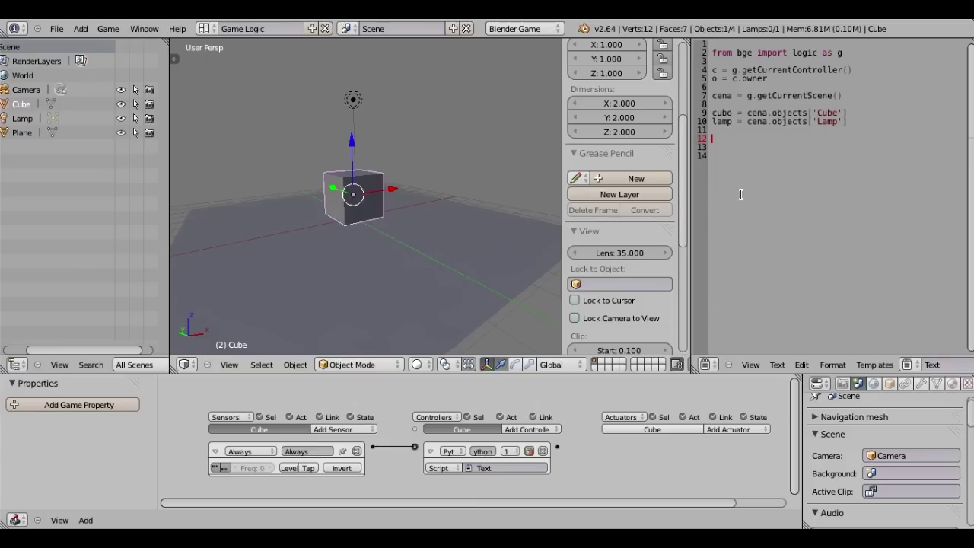
# - Type cubo.color = [1,0,0,0] on line 13
pyautogui.press('Return')
pyautogui.write('cubo')
pyautogui.press('BackSpace')
pyautogui.write('.d')
pyautogui.write('= [1,0,')
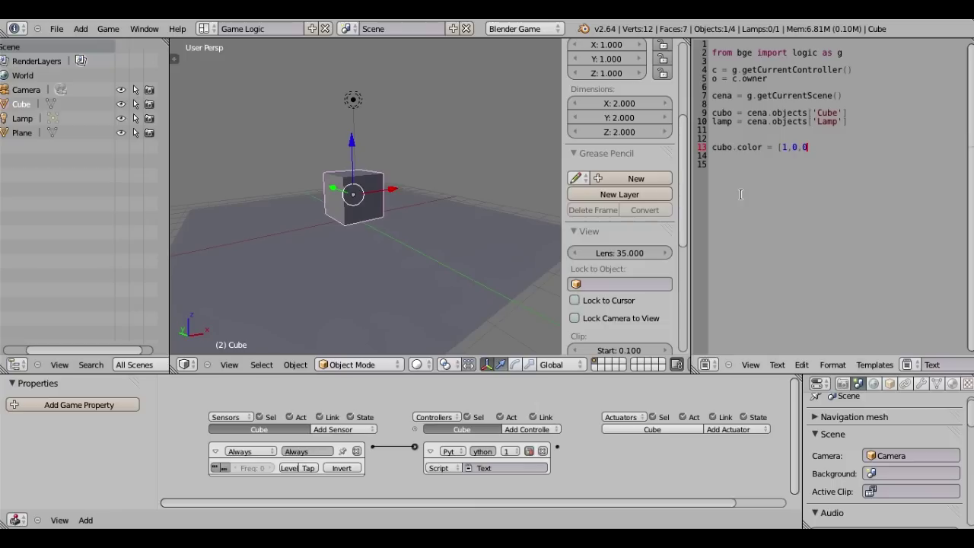
pyautogui.write('0]')
# - Remove the RGBA note from line 13 and add a new line
pyautogui.moveTo(822, 147)
pyautogui.mouseDown()
pyautogui.moveTo(777, 149)
pyautogui.moveTo(870, 146)
pyautogui.mouseUp()
pyautogui.click(870, 145)
pyautogui.write('BA')
pyautogui.press('Left')
pyautogui.press('Left')
pyautogui.press('Left')
pyautogui.click(828, 147)
pyautogui.moveTo(827, 147); pyautogui.dragTo(821, 147)
pyautogui.click(803, 147)
pyautogui.moveTo(851, 147); pyautogui.dragTo(828, 147)
pyautogui.press('BackSpace')
pyautogui.press('Return')
# - Run the game preview a few times to see the red cube
pyautogui.press('p')
pyautogui.press('Escape')
pyautogui.press('p')
pyautogui.press('Escape')
pyautogui.press('p')
pyautogui.press('Escape')
pyautogui.moveTo(440, 202)
pyautogui.mouseDown(button='middle')
pyautogui.moveTo(381, 196)
pyautogui.moveTo(333, 107)
pyautogui.mouseUp(button='middle')
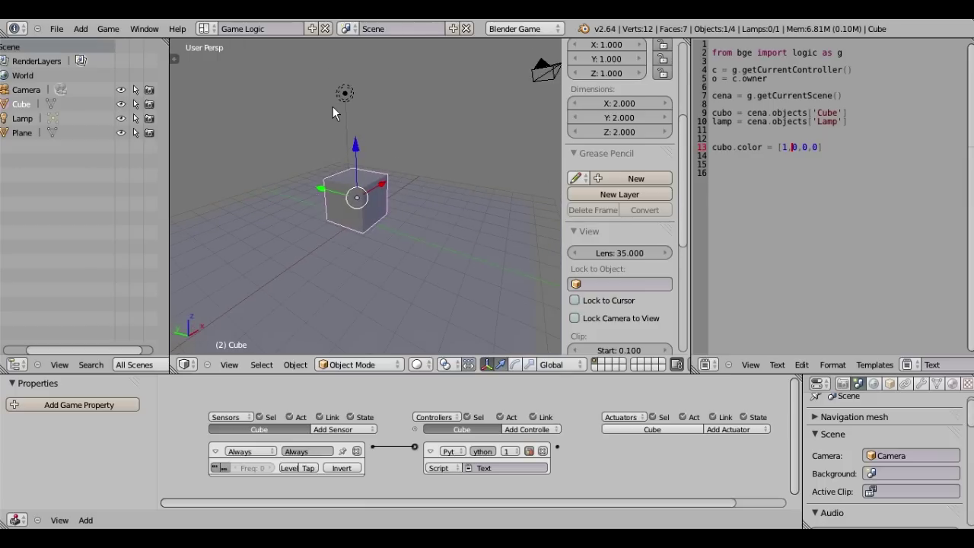
# - Change the cube colour to [1,1,0,0] and preview it in the game
pyautogui.rightClick(333, 107)
pyautogui.press('p')
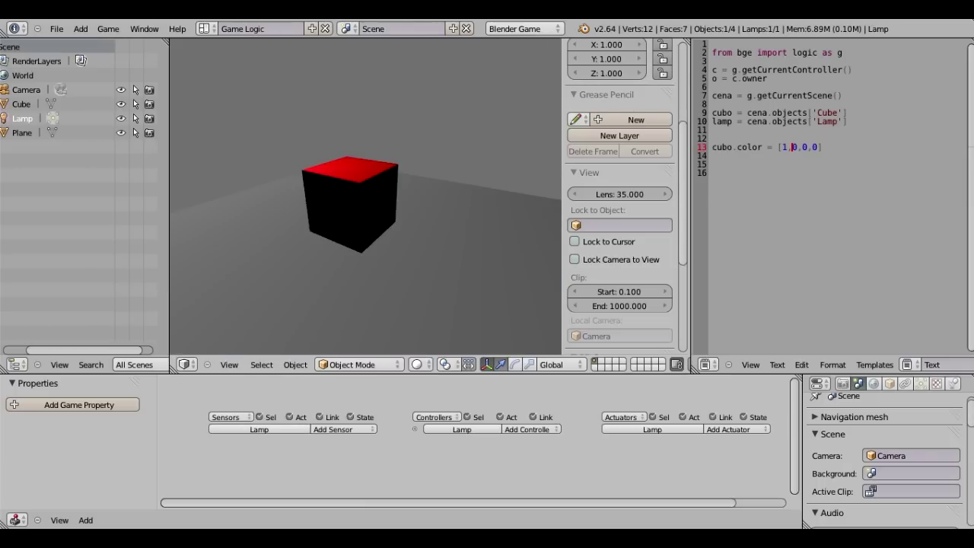
pyautogui.press('Escape')
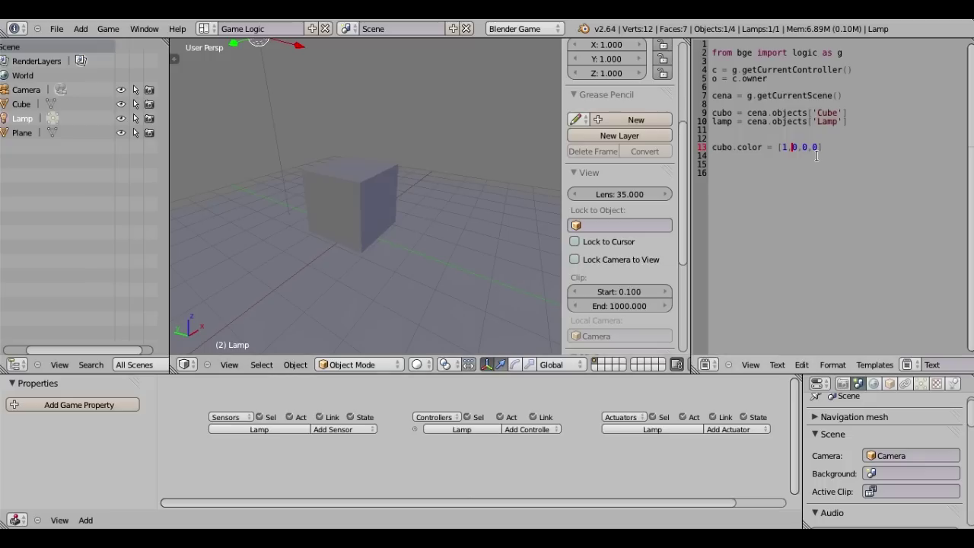
pyautogui.press('Delete')
pyautogui.write('1')
pyautogui.write('ip')
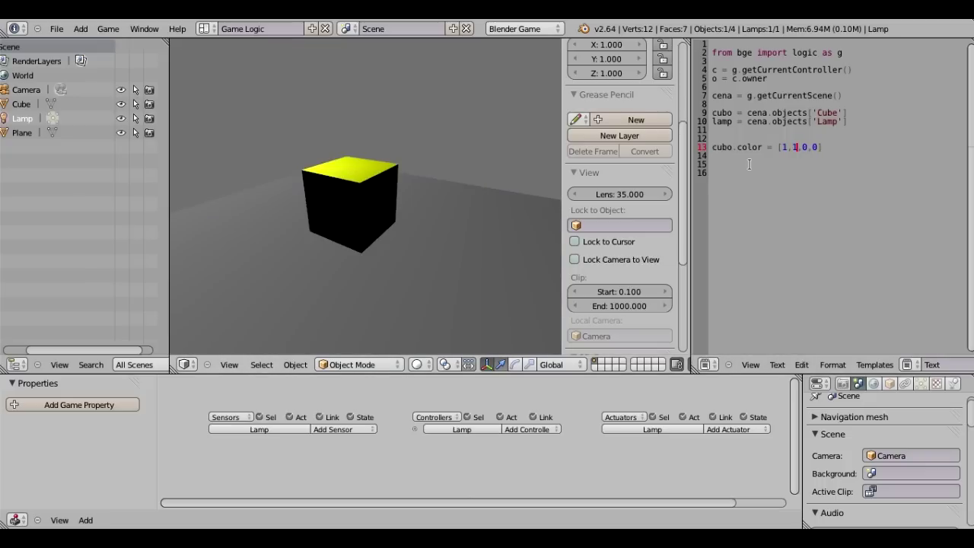
pyautogui.press('Escape')
# - Set the green value to 0.5, giving [1,0.5,0,0], and preview again
pyautogui.press('BackSpace')
pyautogui.write('0.4')
pyautogui.press('BackSpace')
pyautogui.write('5p')
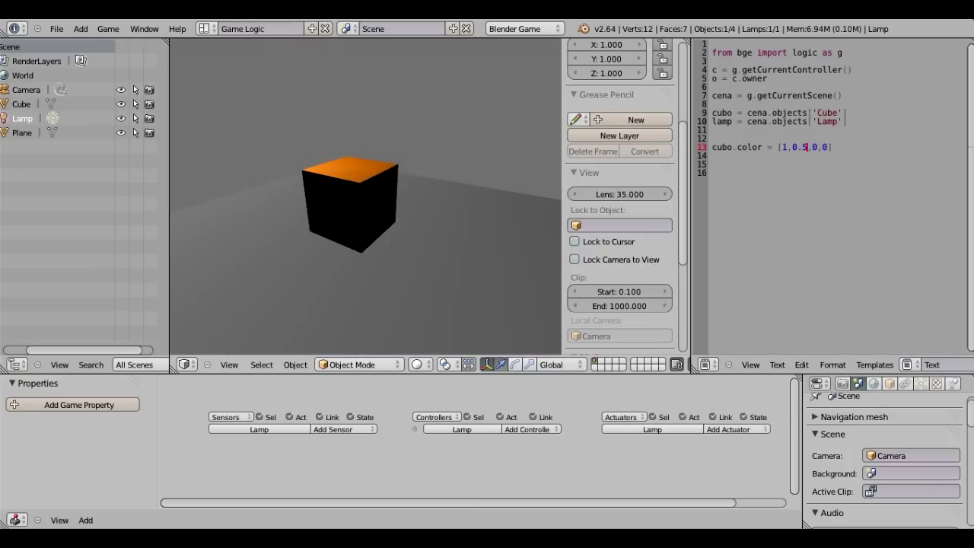
pyautogui.press('Escape')
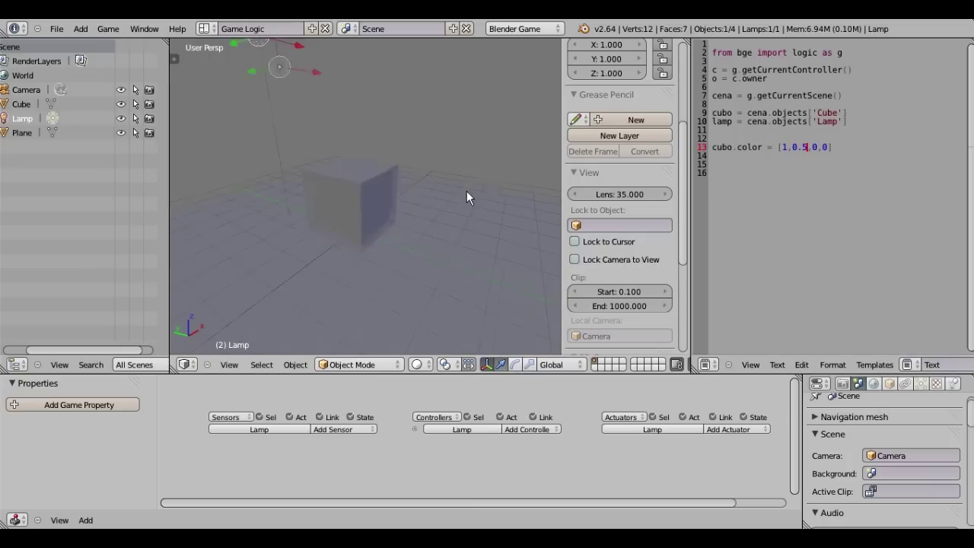
pyautogui.press('p')
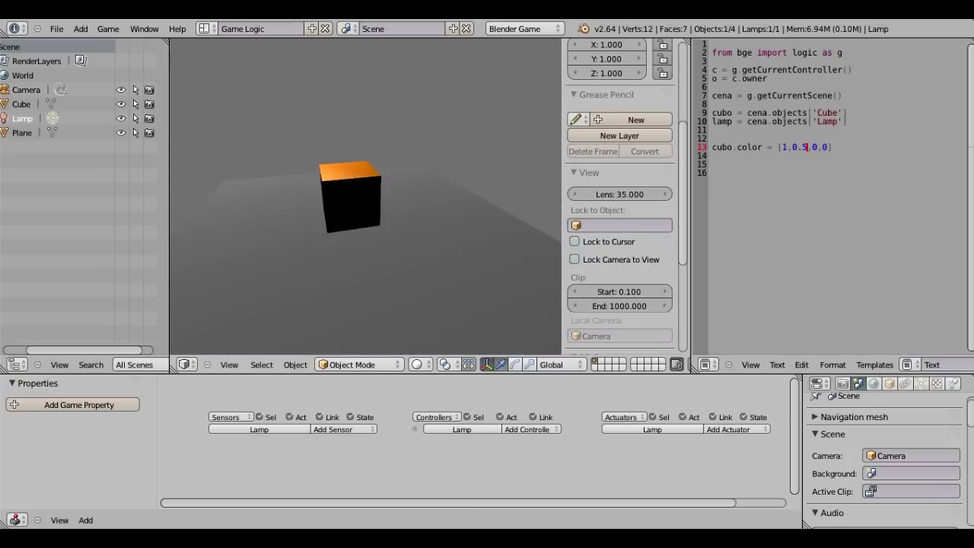
pyautogui.press('Escape')
pyautogui.moveTo(516, 215); pyautogui.dragTo(719, 196, button='middle')
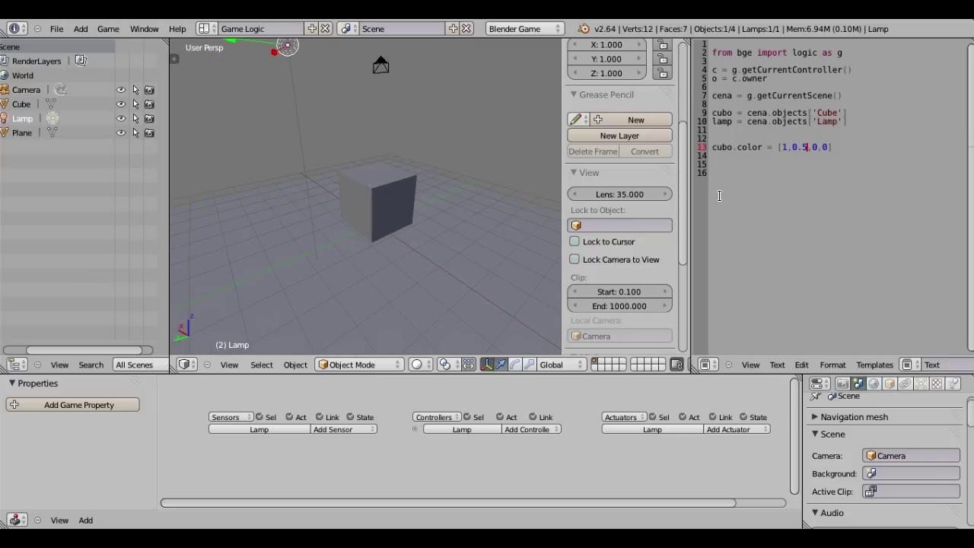
pyautogui.click(848, 149)
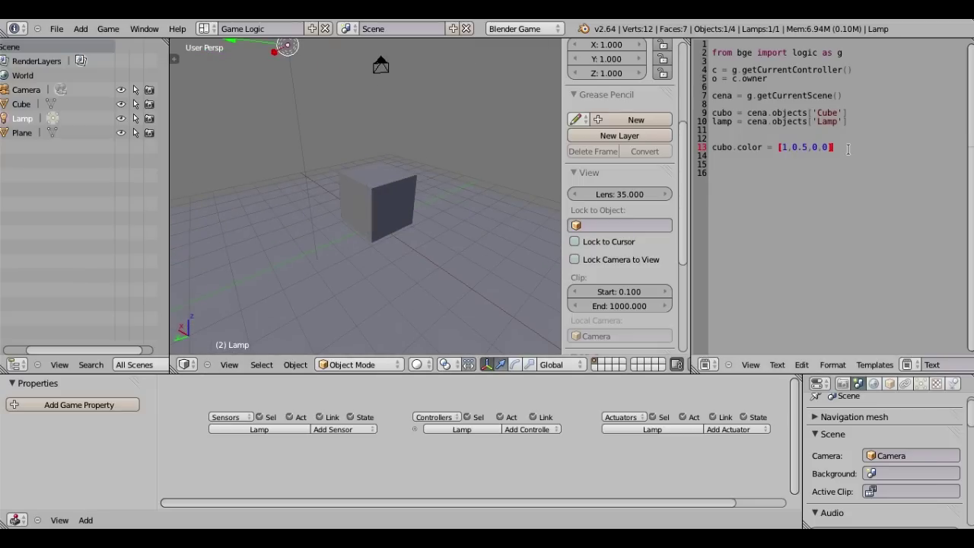
# - Add script line 'cubo.localScale = [1,1,2]' and preview the stretched cube in game
pyautogui.press('Return')
pyautogui.press('Return')
pyautogui.press('BackSpace')
pyautogui.write('cubo.localSca')
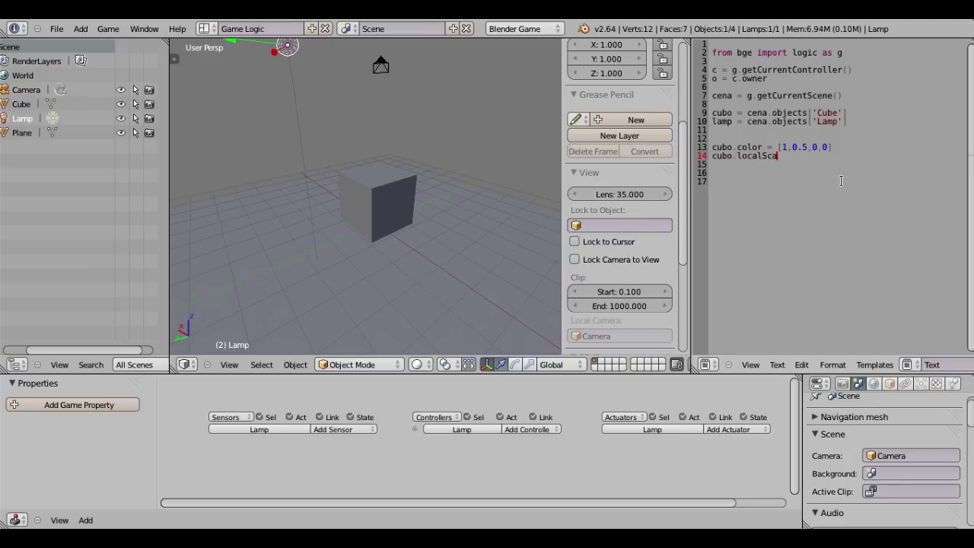
pyautogui.write('le =')
pyautogui.write(' [1,1,1')
pyautogui.press('BackSpace')
pyautogui.write('2]')
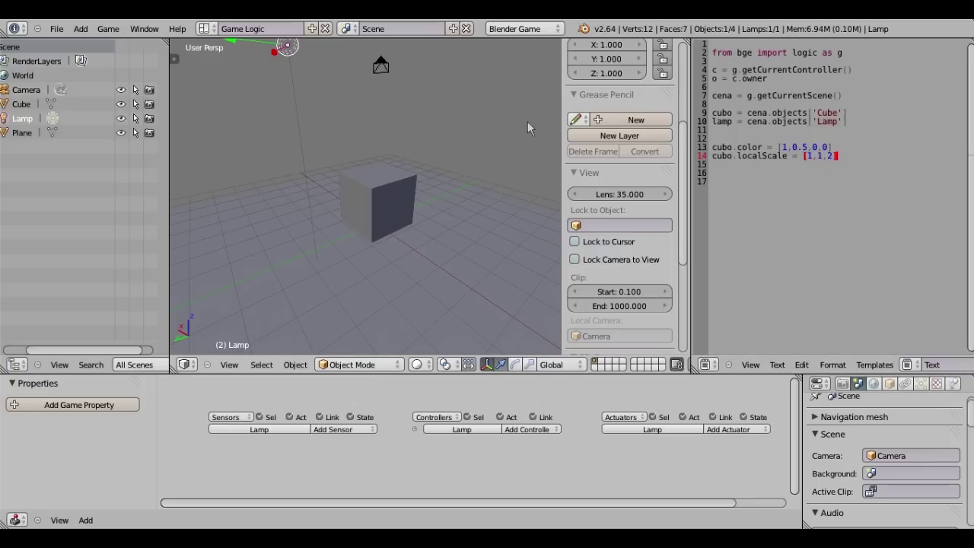
pyautogui.write('p')
pyautogui.press('Escape')
# - Cancel an accidental Z-stretch of the Cube and preview the [1,1,2] scale again
pyautogui.click(815, 155)
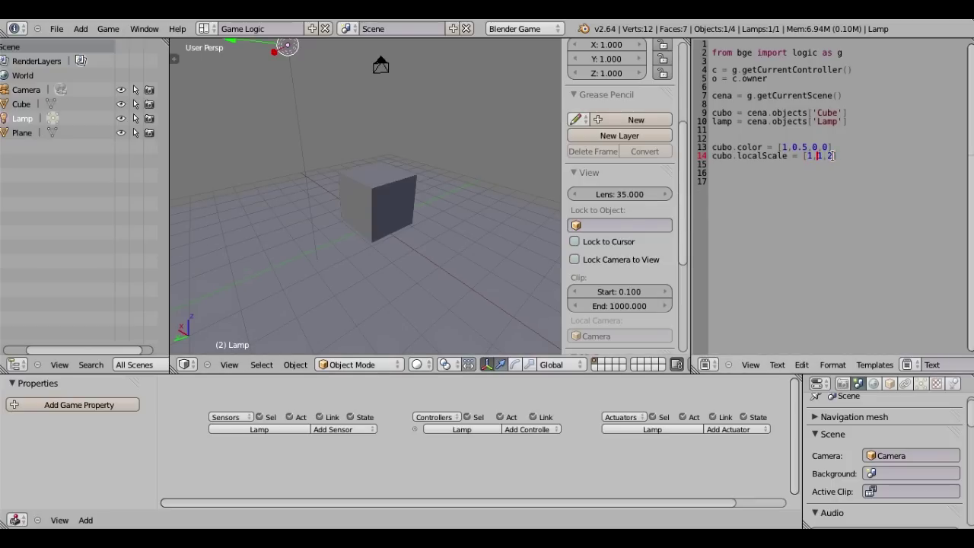
pyautogui.press('Left')
pyautogui.press('Left')
pyautogui.rightClick(365, 203)
pyautogui.press('s')
pyautogui.press('z')
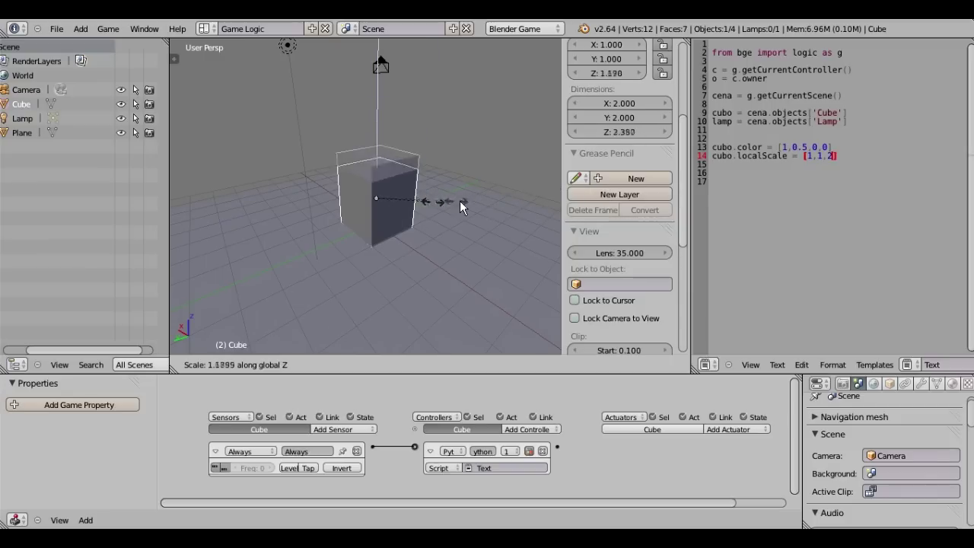
pyautogui.press('Escape')
pyautogui.press('p')
pyautogui.press('Escape')
# - Try a cube scale of [1,1,5] in game, then change it back to 2
pyautogui.press('BackSpace')
pyautogui.write('5p')
pyautogui.press('Escape')
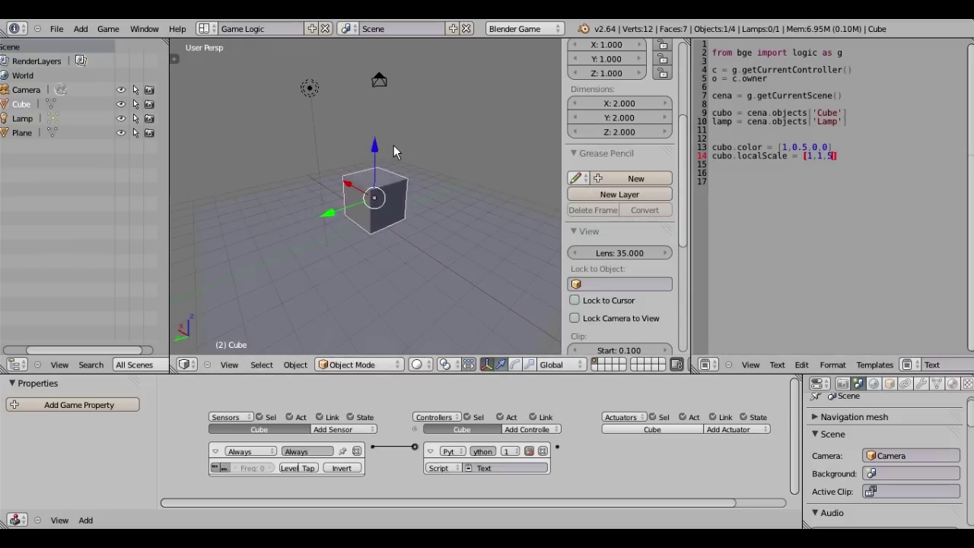
pyautogui.press('p')
pyautogui.press('Escape')
pyautogui.press('BackSpace')
pyautogui.write('2')
# - Change the cube scale to [1,5,2] and preview it in game
pyautogui.press('BackSpace')
pyautogui.write('5')
pyautogui.moveTo(439, 244)
pyautogui.mouseDown(button='middle')
pyautogui.moveTo(323, 271)
pyautogui.moveTo(395, 234)
pyautogui.moveTo(421, 241)
pyautogui.mouseUp(button='middle')
pyautogui.press('p')
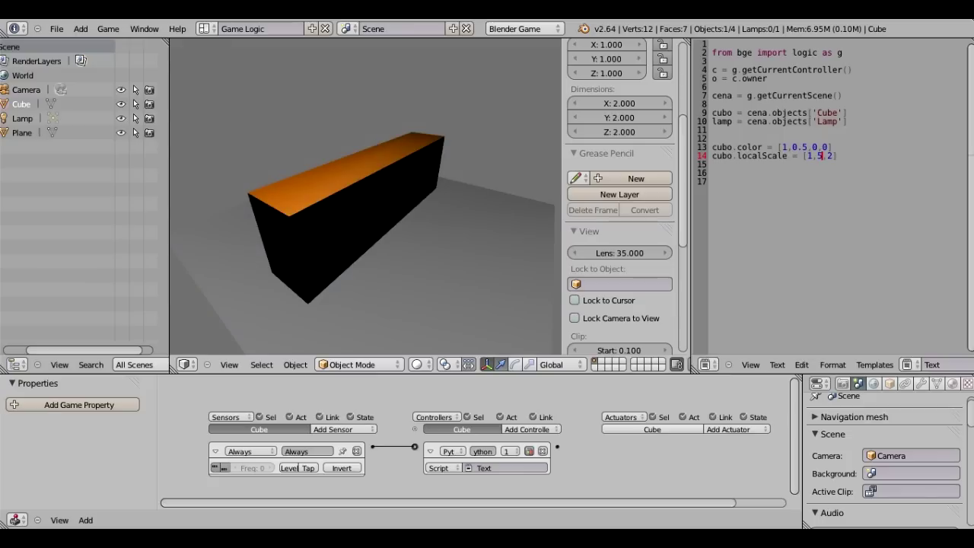
pyautogui.press('Escape')
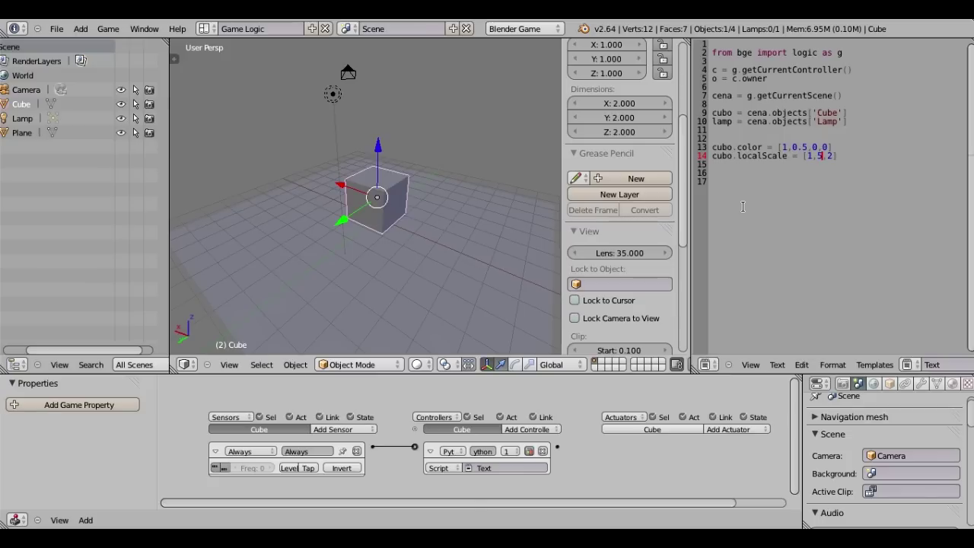
# - Set the cube scale back to [1,1,1] and preview the normal-sized cube
pyautogui.press('BackSpace')
pyautogui.press('Delete')
pyautogui.press('Delete')
pyautogui.write('1,1')
pyautogui.write('p')
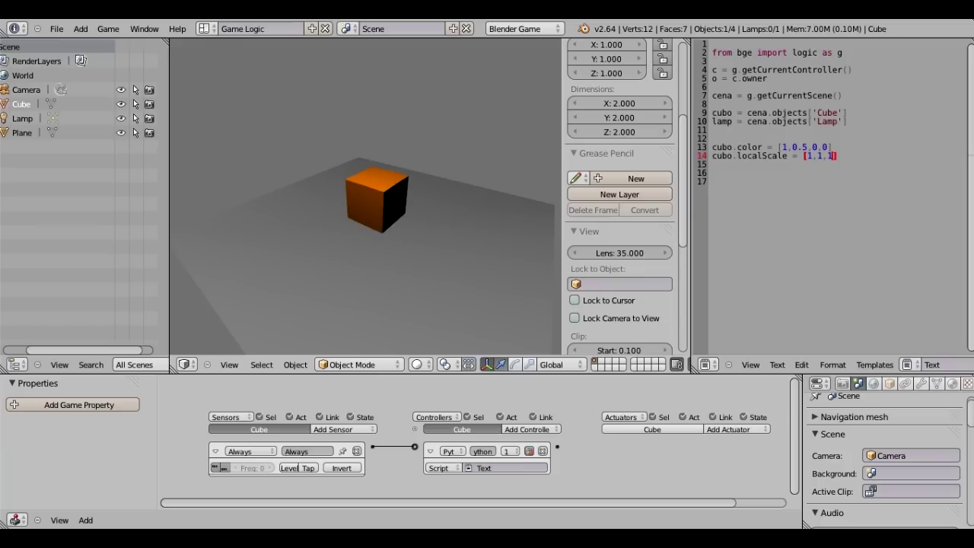
# - Exit the preview, save, and move to empty line 15 of the script
pyautogui.press('Escape')
pyautogui.click(768, 146)
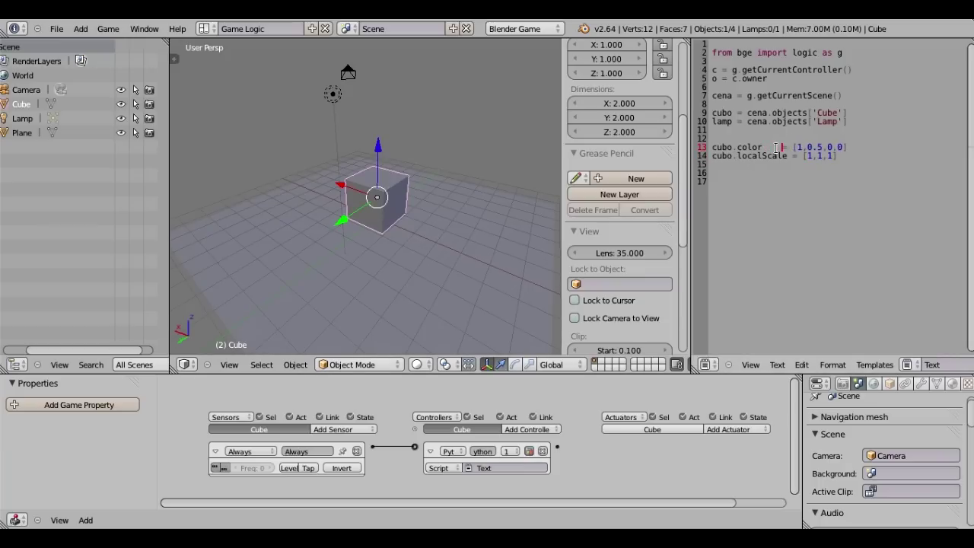
pyautogui.hotkey('ctrl', 's')
pyautogui.click(930, 67)
pyautogui.scroll(2, 464, 233)
pyautogui.scroll(1, 418, 236)
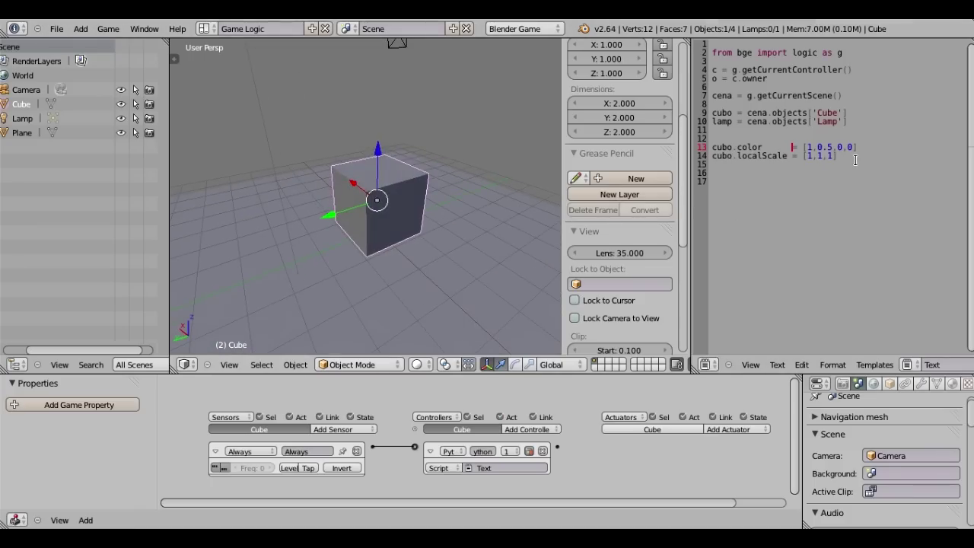
pyautogui.click(714, 164)
pyautogui.scroll(-1, 322, 167)
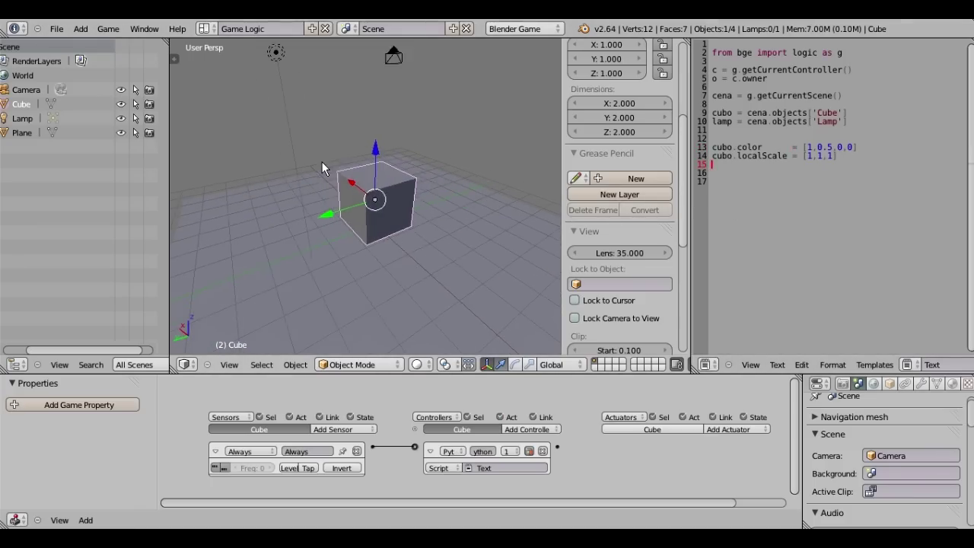
pyautogui.moveTo(322, 162); pyautogui.dragTo(727, 227, button='middle')
# - Add line 'cubo.position = [0,0,5]' and preview the raised cube in game
pyautogui.write('cubp')
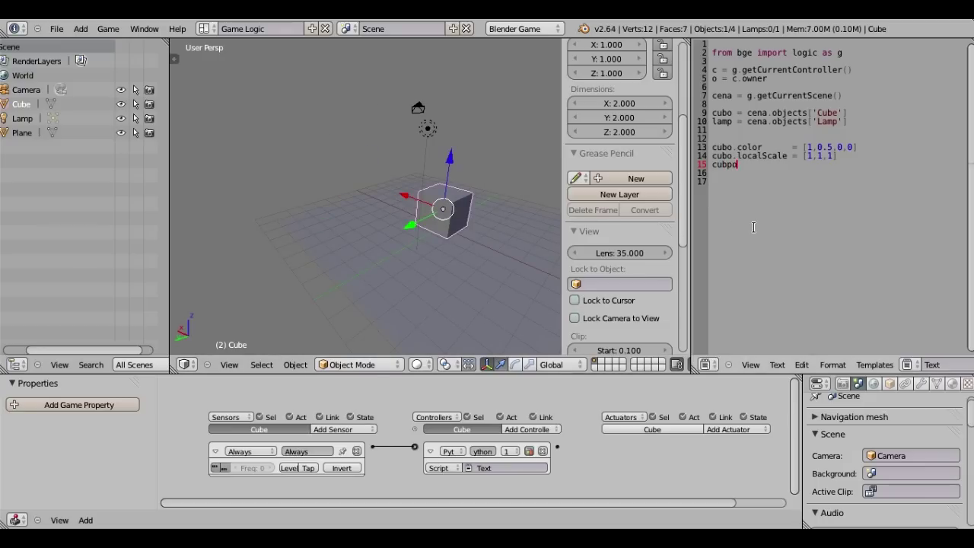
pyautogui.press('BackSpace')
pyautogui.write('o.position')
pyautogui.press('BackSpace')
pyautogui.write('=')
pyautogui.write(' [1')
pyautogui.press('BackSpace')
pyautogui.write('0,0,')
pyautogui.write('5]')
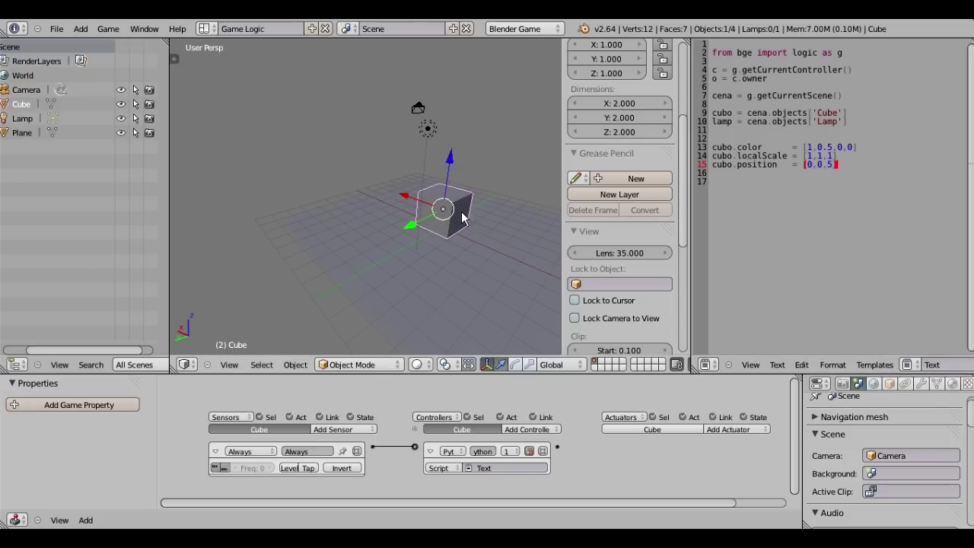
pyautogui.write('p')
pyautogui.press('Escape')
# - Test cube positions with a middle value of 5 in the game preview
pyautogui.click(821, 165)
pyautogui.press('BackSpace')
pyautogui.write('5p')
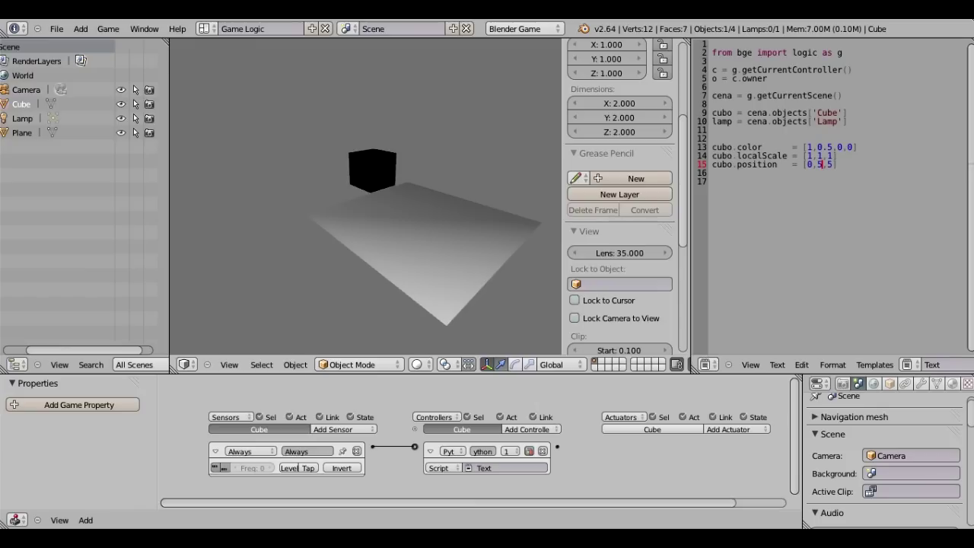
pyautogui.press('Escape')
pyautogui.press('BackSpace')
pyautogui.press('BackSpace')
pyautogui.write('5,')
pyautogui.write('p')
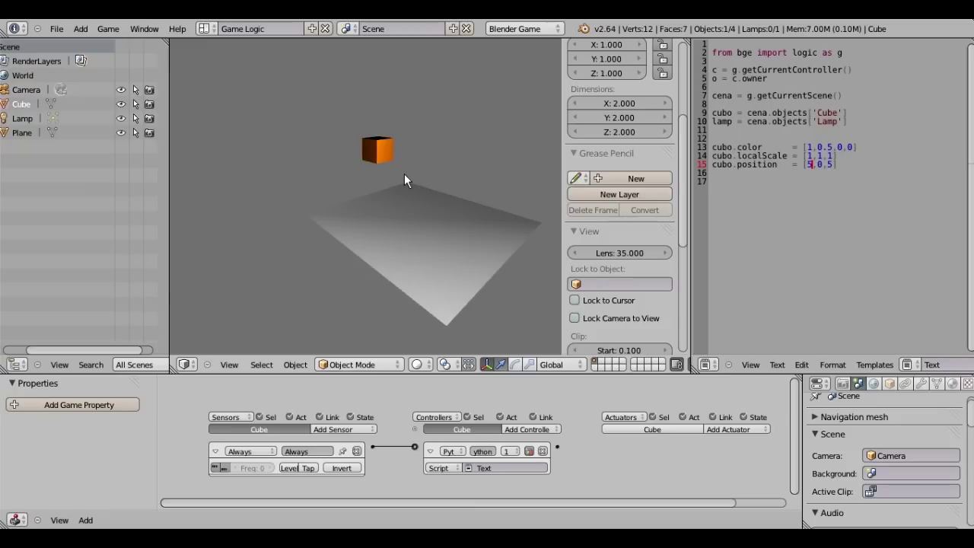
pyautogui.press('Escape')
# - Try position [0,0,0], then settle on [0,0,1] and preview it
pyautogui.write('0,0,0')
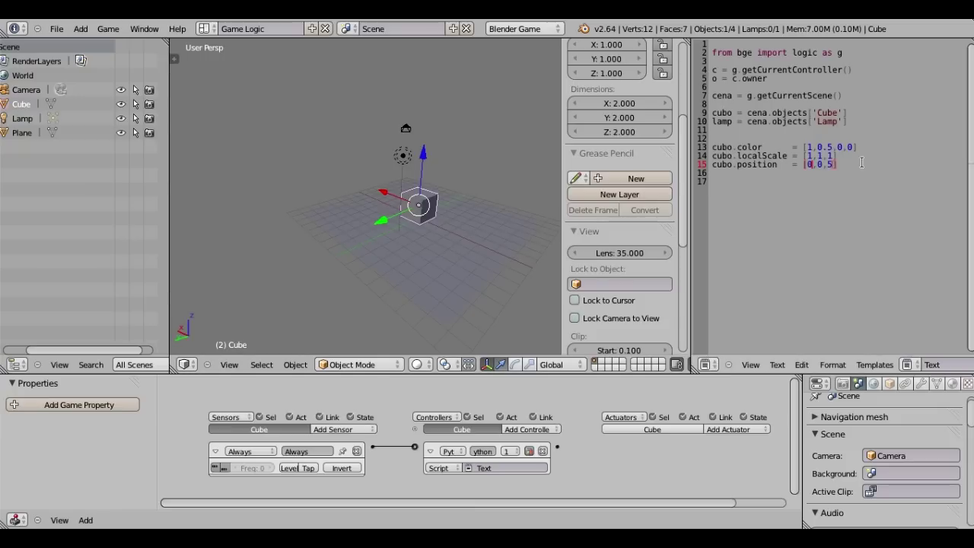
pyautogui.write('p')
pyautogui.press('Escape')
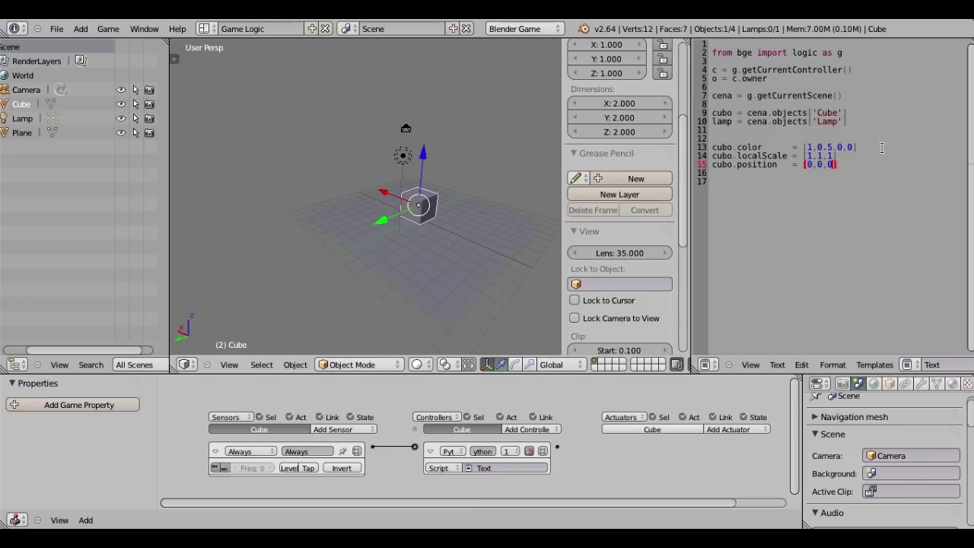
pyautogui.press('BackSpace')
pyautogui.write('1p')
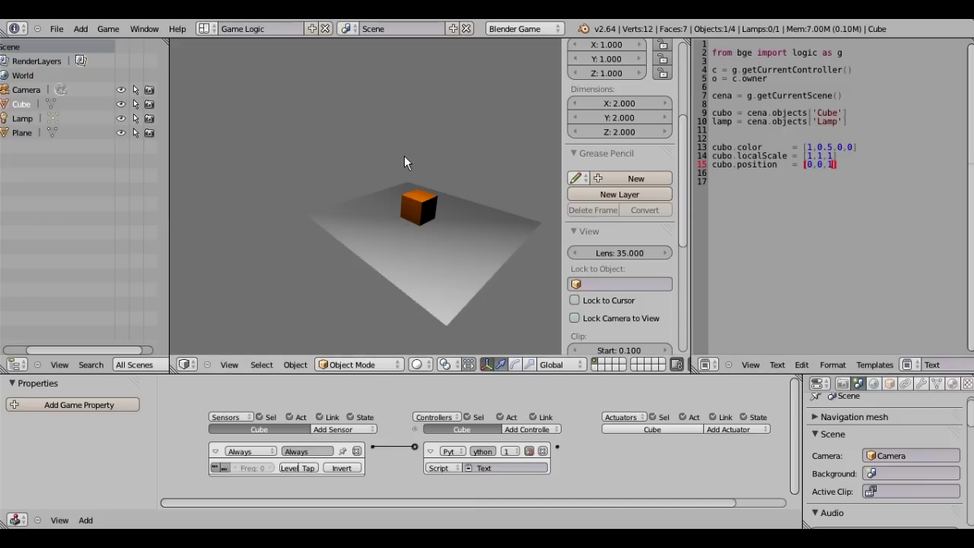
pyautogui.press('Escape')
# - Preview the [0,0,1] position once more and add blank lines below it
pyautogui.hotkey('ctrl', 's')
pyautogui.press('Escape')
pyautogui.press('p')
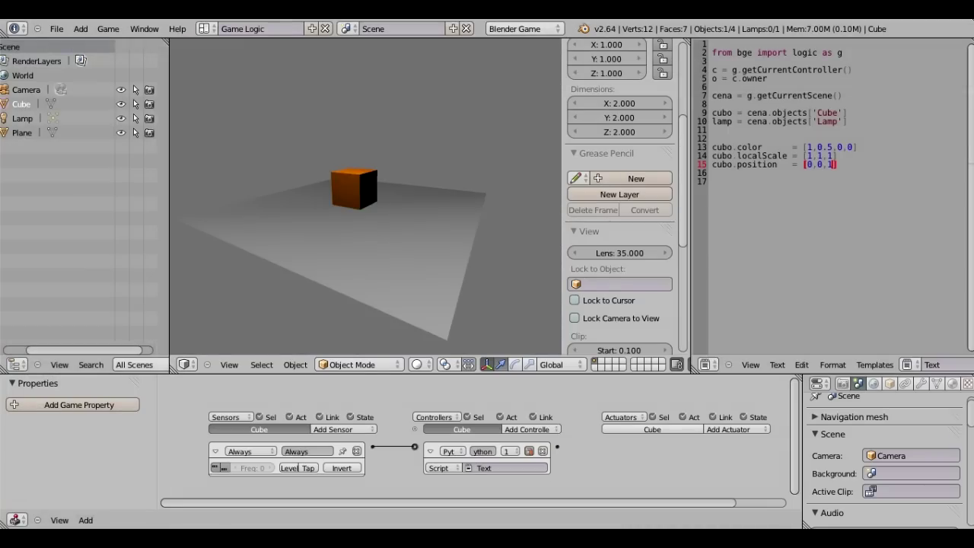
pyautogui.press('Escape')
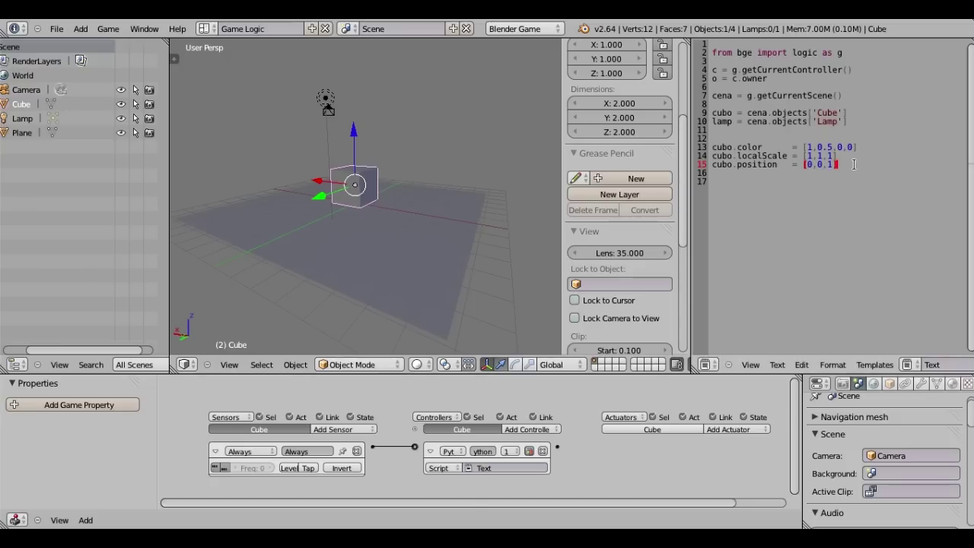
pyautogui.press('Return')
pyautogui.press('Return')
# - Select the position list and start line 17 with 'cubo.orientation='
pyautogui.click(762, 173)
pyautogui.scroll(3, 422, 203)
pyautogui.scroll(2, 422, 204)
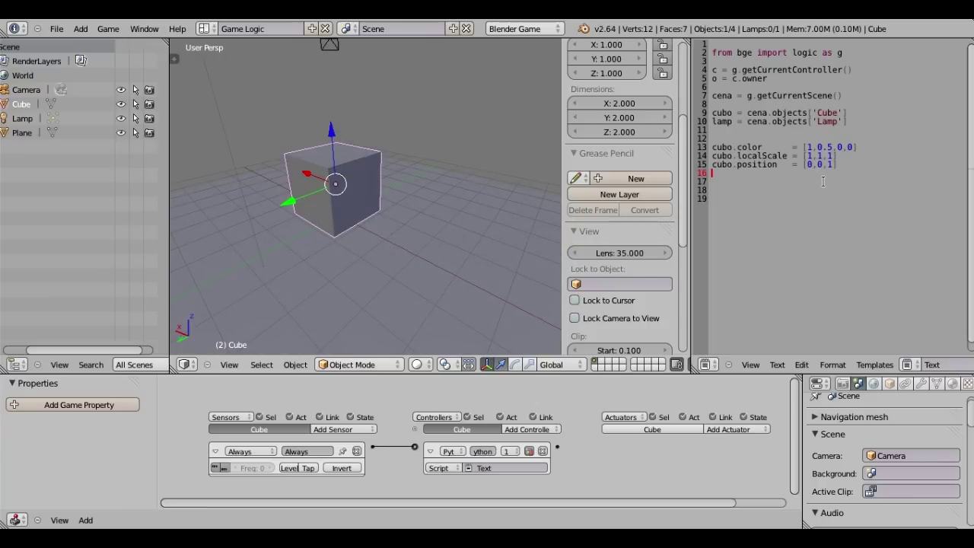
pyautogui.moveTo(836, 164); pyautogui.dragTo(801, 164)
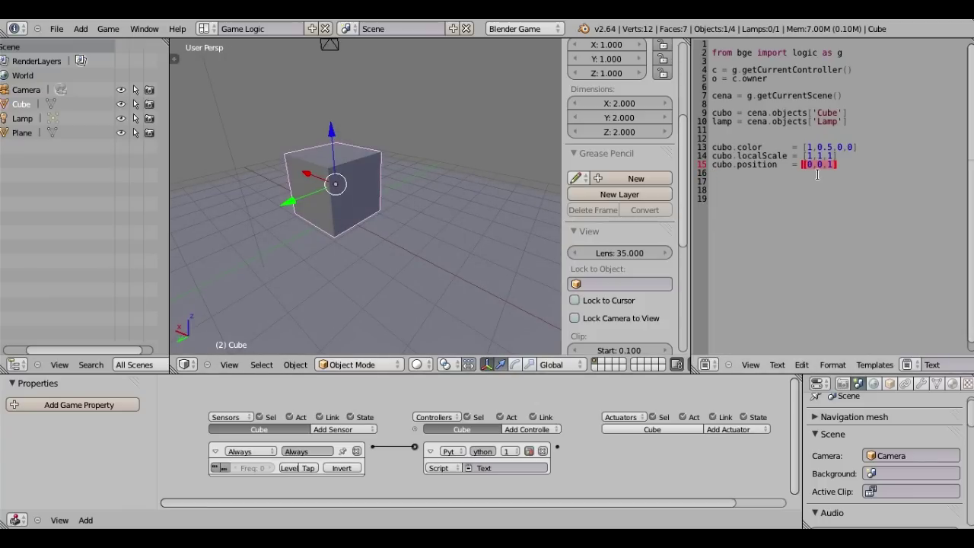
pyautogui.press('Down')
pyautogui.press('Return')
pyautogui.write('cubo.orientation')
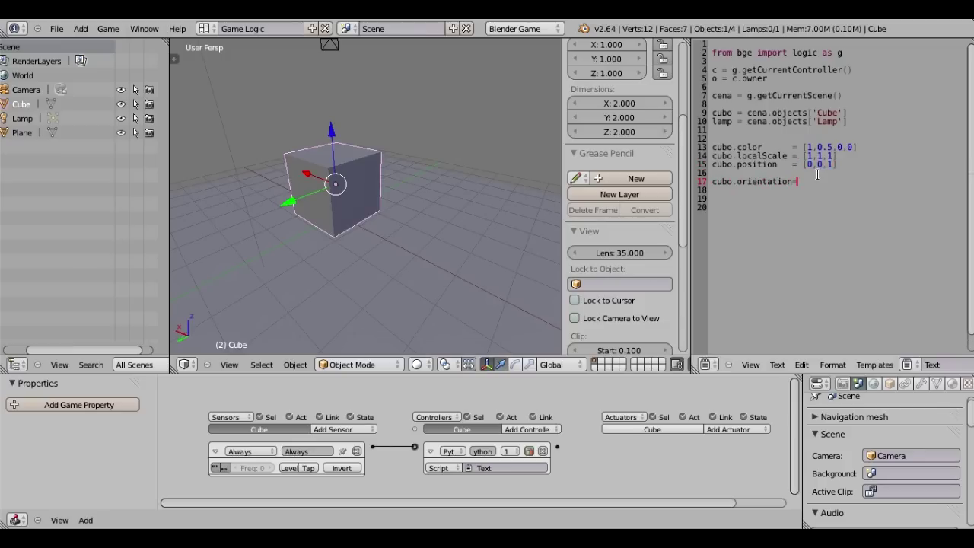
pyautogui.write('=')
# - Copy [0,0,1] and paste it three times as the orientation matrix rows, then preview
pyautogui.press('Up')
pyautogui.press('Up')
pyautogui.press('End')
pyautogui.hotkey('shift', 'Left')
pyautogui.hotkey('shift', 'Left')
pyautogui.hotkey('shift', 'Left')
pyautogui.hotkey('shift', 'Left')
pyautogui.hotkey('shift', 'Left')
pyautogui.hotkey('shift', 'Left')
pyautogui.hotkey('ctrl', 'c')
pyautogui.click(836, 181)
pyautogui.hotkey('ctrl', 'v')
pyautogui.write(',')
pyautogui.hotkey('ctrl', 'v')
pyautogui.write(',')
pyautogui.hotkey('ctrl', 'v')
pyautogui.write(']')
pyautogui.write('p')
pyautogui.press('Escape')
# - Change the first orientation row to [1,0,0]
pyautogui.click(840, 181)
pyautogui.press('BackSpace')
pyautogui.write('0')
pyautogui.press('Left')
pyautogui.press('Left')
pyautogui.press('Left')
pyautogui.press('BackSpace')
pyautogui.write('1')
# - Change the second orientation row to [0,1,0] and preview the identity orientation
pyautogui.click(884, 182)
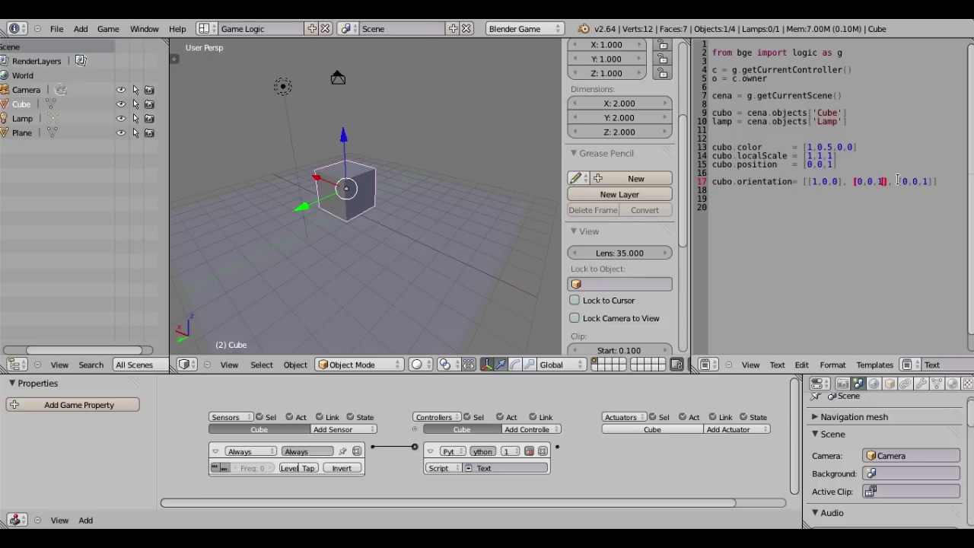
pyautogui.press('BackSpace')
pyautogui.write('0')
pyautogui.press('BackSpace')
pyautogui.write('1,')
pyautogui.click(929, 181)
pyautogui.press('p')
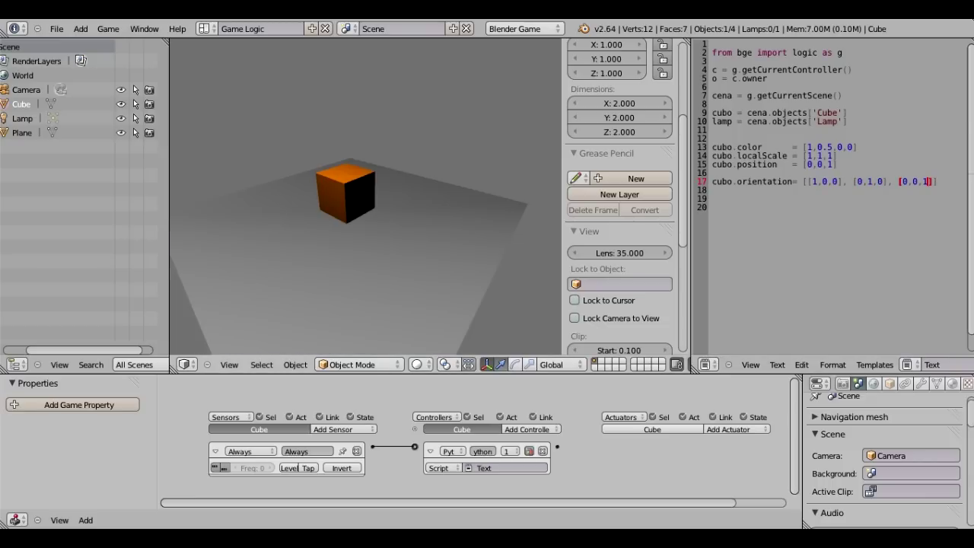
pyautogui.press('Escape')
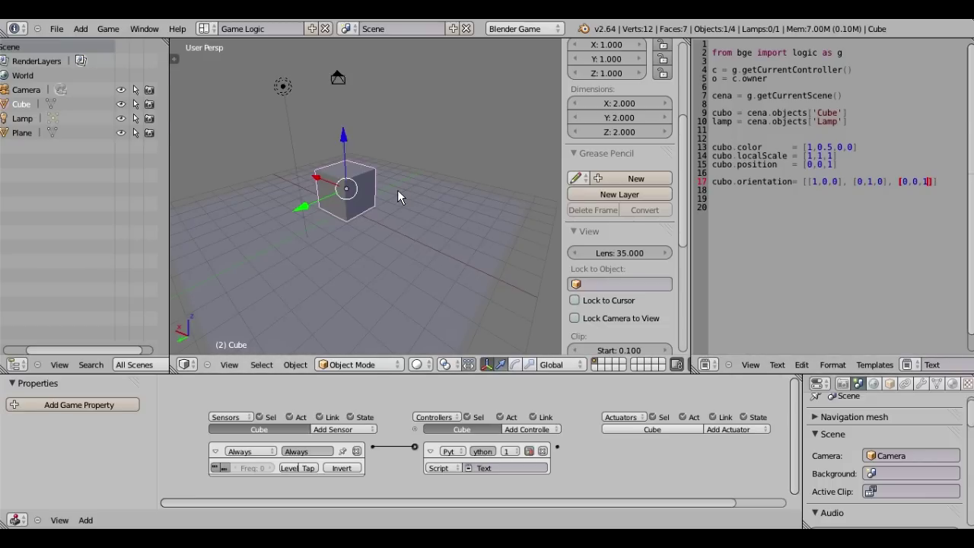
# - Cancel the save browser, select the orientation matrix and preview it twice
pyautogui.hotkey('ctrl', 's')
pyautogui.click(932, 83)
pyautogui.scroll(3, 402, 233)
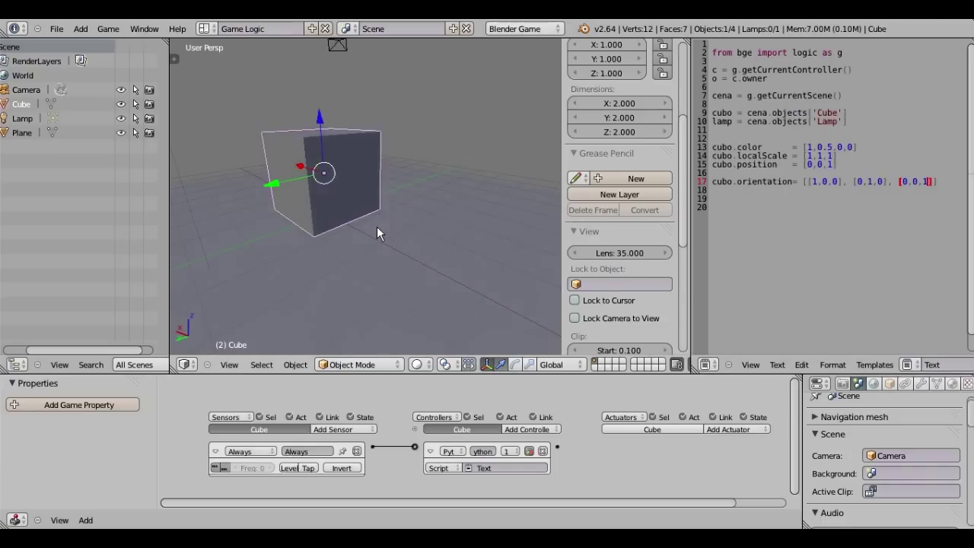
pyautogui.moveTo(938, 181); pyautogui.dragTo(801, 182)
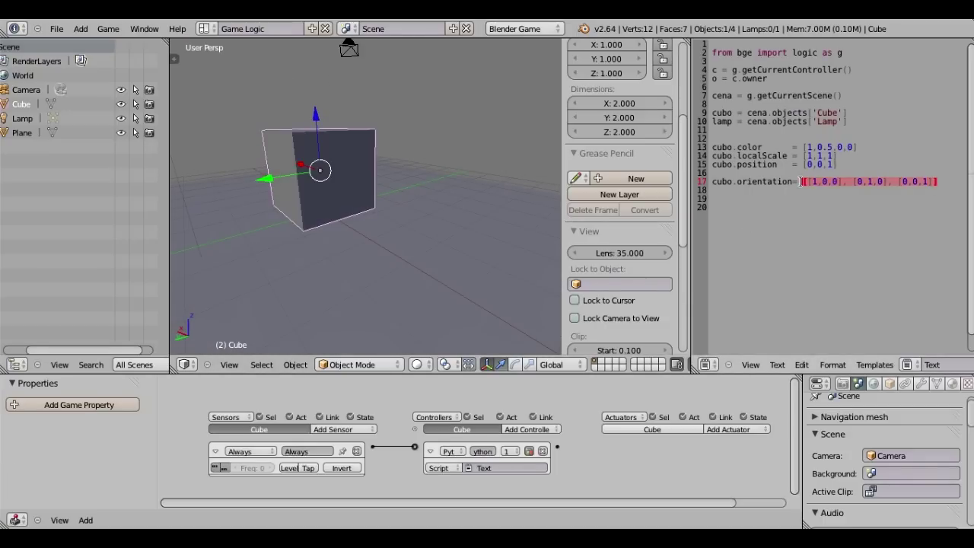
pyautogui.click(873, 181)
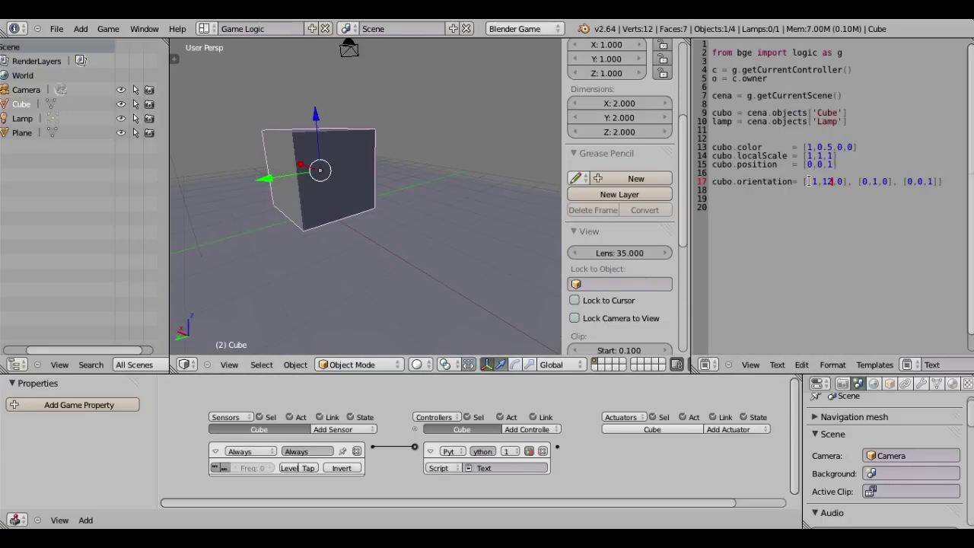
pyautogui.press('p')
pyautogui.press('Escape')
pyautogui.press('p')
pyautogui.press('Escape')
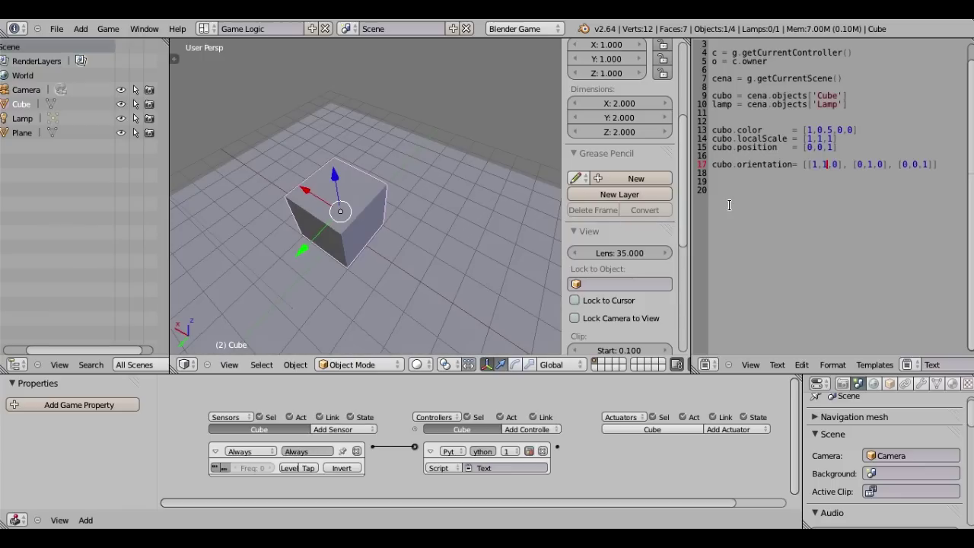
# - Alter the first and second orientation rows to preview a skewed cube
pyautogui.press('BackSpace')
pyautogui.write('0')
pyautogui.click(885, 164)
pyautogui.press('BackSpace')
pyautogui.write('1p')
pyautogui.press('Escape')
pyautogui.moveTo(304, 190); pyautogui.dragTo(263, 175, button='middle')
pyautogui.press('p')
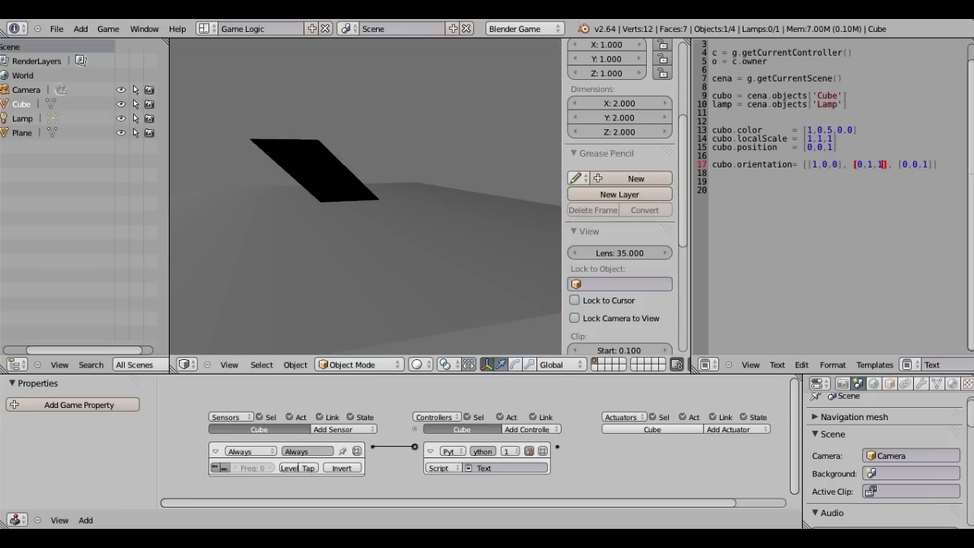
pyautogui.press('Escape')
pyautogui.press('p')
pyautogui.press('Escape')
# - Test a 1 in the third row's middle, then restore it to [0,0,1] and preview
pyautogui.click(917, 164)
pyautogui.press('BackSpace')
pyautogui.write('1')
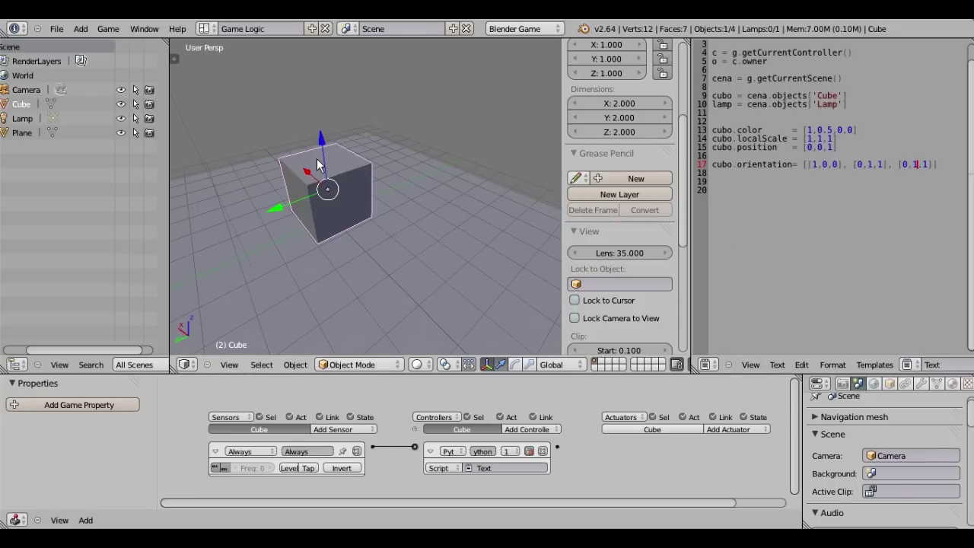
pyautogui.write('p')
pyautogui.press('Escape')
pyautogui.press('BackSpace')
pyautogui.write('0')
pyautogui.click(882, 164)
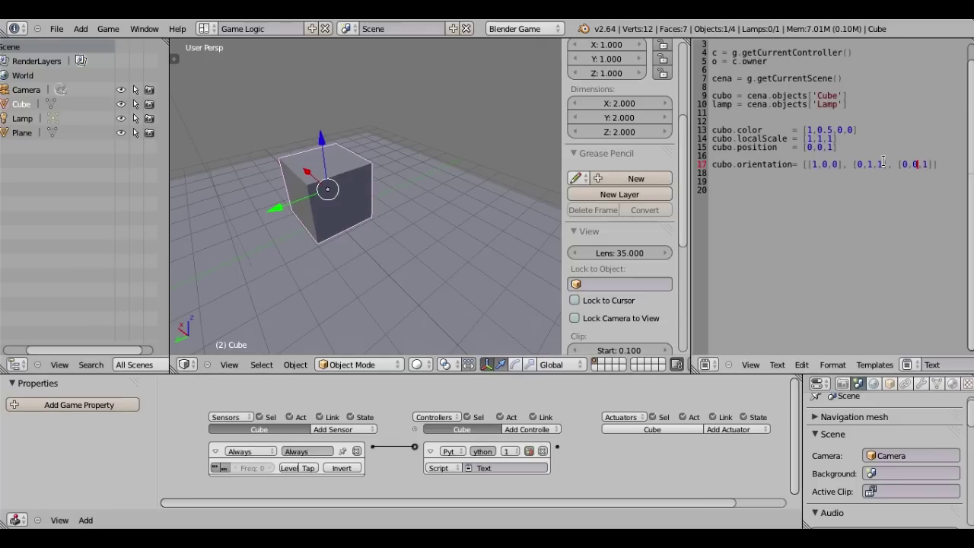
pyautogui.moveTo(326, 177)
pyautogui.mouseDown(button='middle')
pyautogui.moveTo(387, 198)
pyautogui.moveTo(357, 190)
pyautogui.mouseUp(button='middle')
pyautogui.press('p')
pyautogui.press('Escape')
# - Cancel the save browser and add blank lines after the orientation line
pyautogui.hotkey('ctrl', 's')
pyautogui.click(923, 85)
pyautogui.click(944, 165)
pyautogui.press('Return')
pyautogui.press('Return')
pyautogui.moveTo(335, 194); pyautogui.dragTo(412, 196, button='middle')
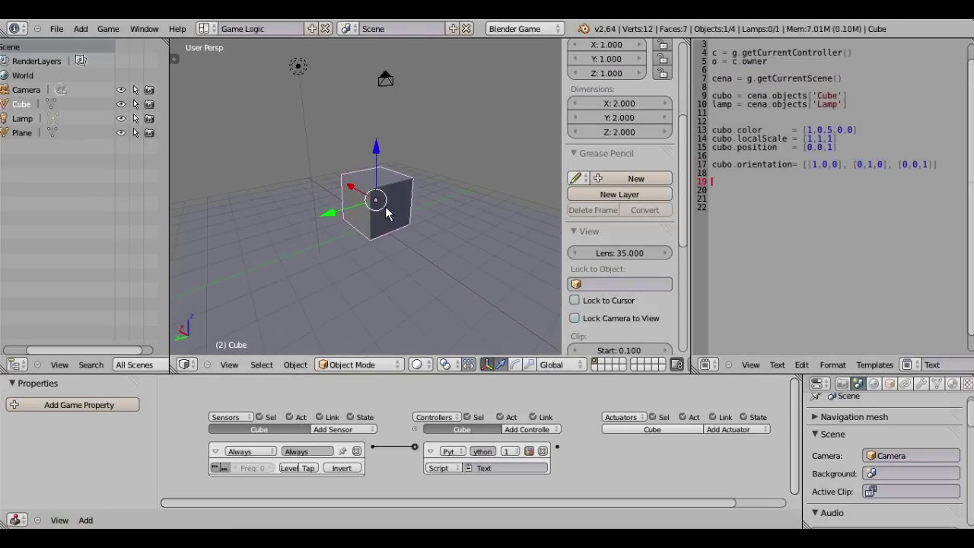
# - Raise the cube along the Z axis
pyautogui.press('g')
pyautogui.press('z')
pyautogui.click(378, 93)
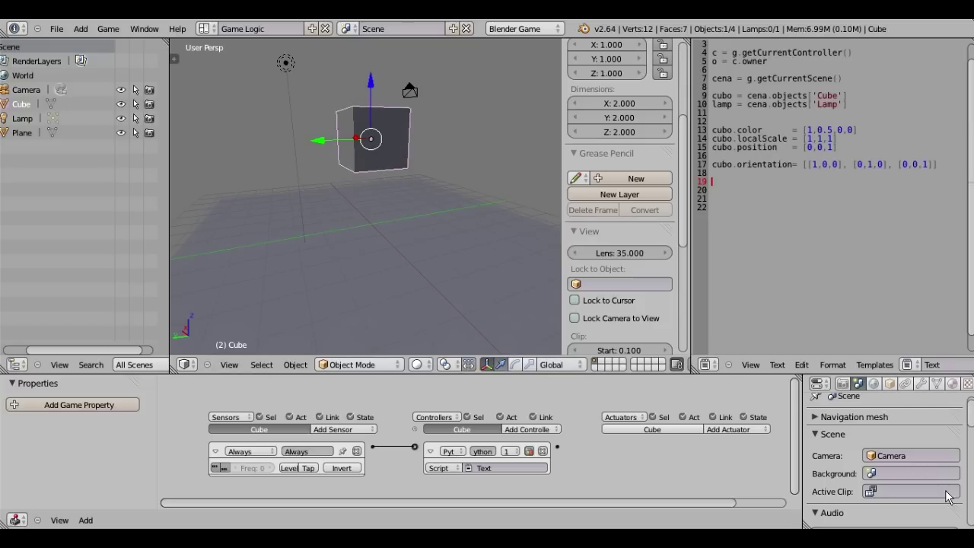
pyautogui.scroll(1, 913, 472)
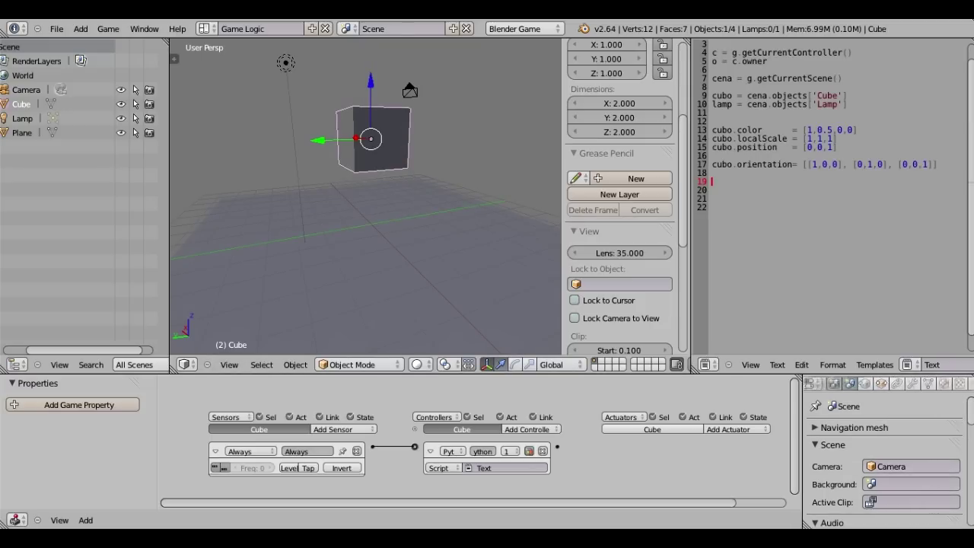
# - Change the Cube's physics type from Static to Rigid Body and preview it in game
pyautogui.click(965, 384)
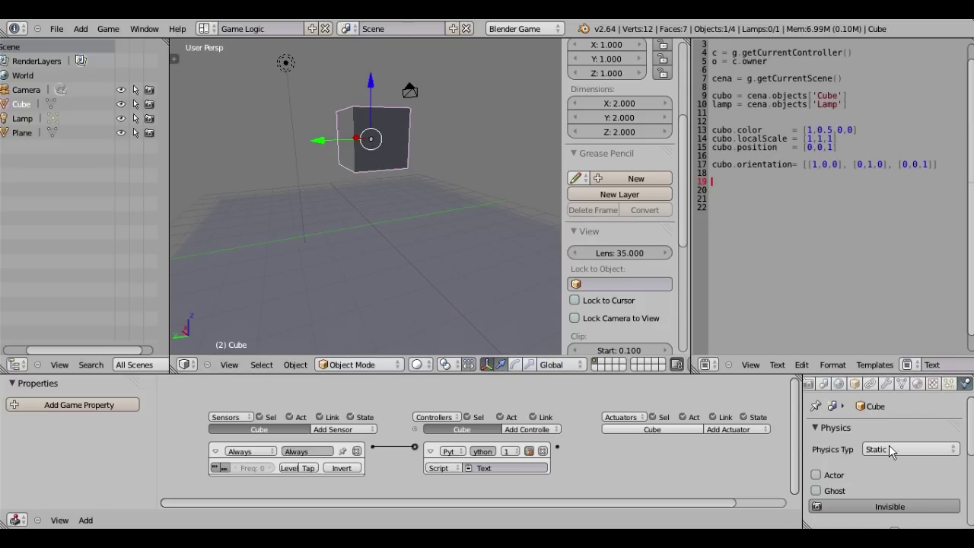
pyautogui.click(937, 450)
pyautogui.click(910, 389)
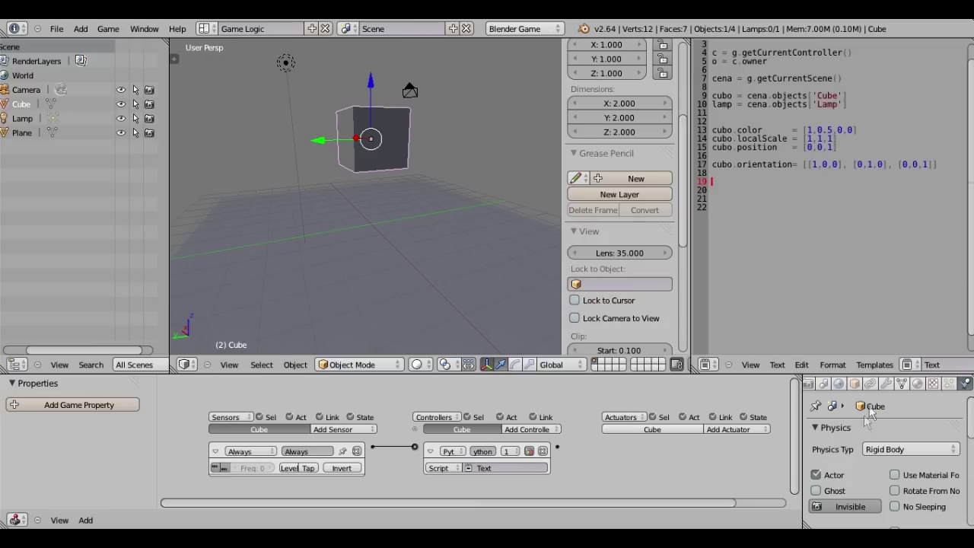
pyautogui.press('p')
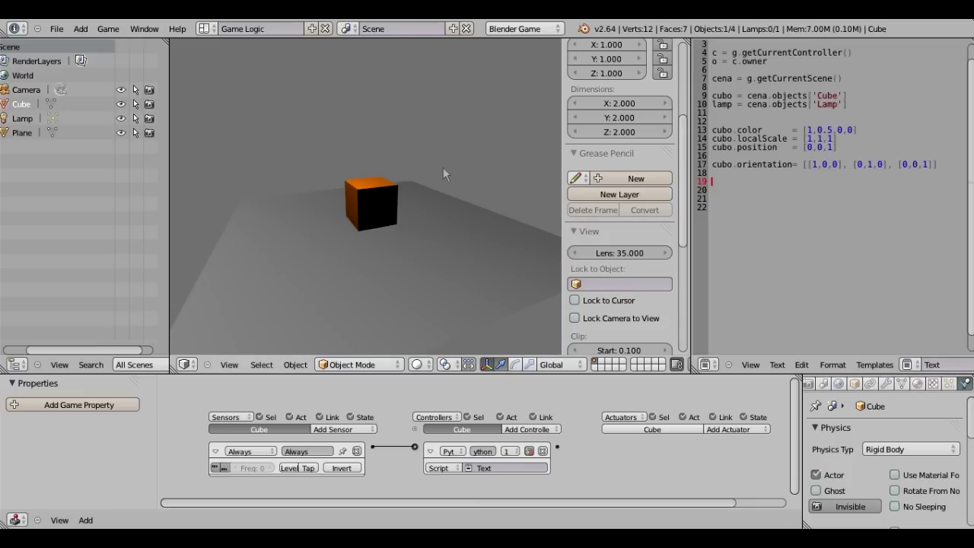
pyautogui.press('Escape')
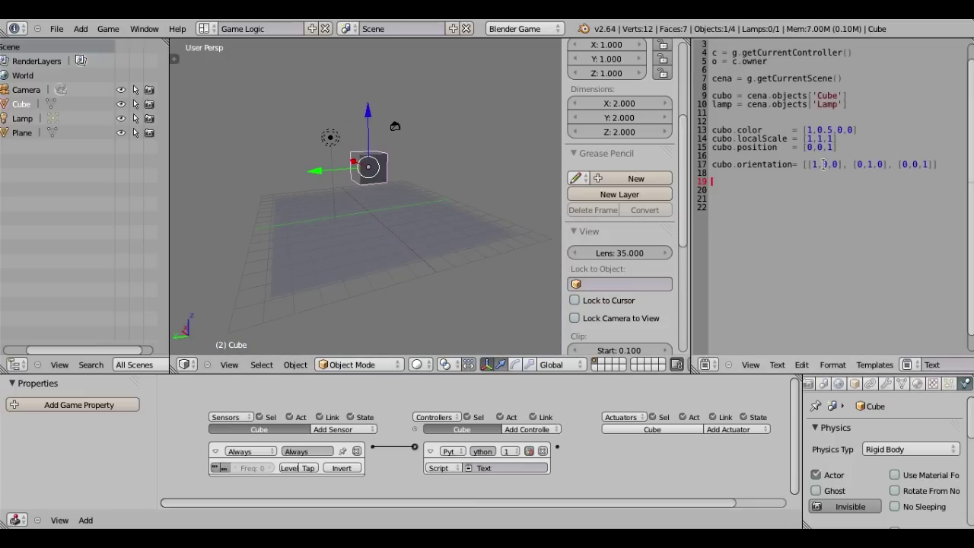
pyautogui.scroll(1, 761, 190)
# - Comment out the cube position line and add cubo.suspendDynamics() after the orientation line, testing in game
pyautogui.click(713, 155)
pyautogui.write('#p')
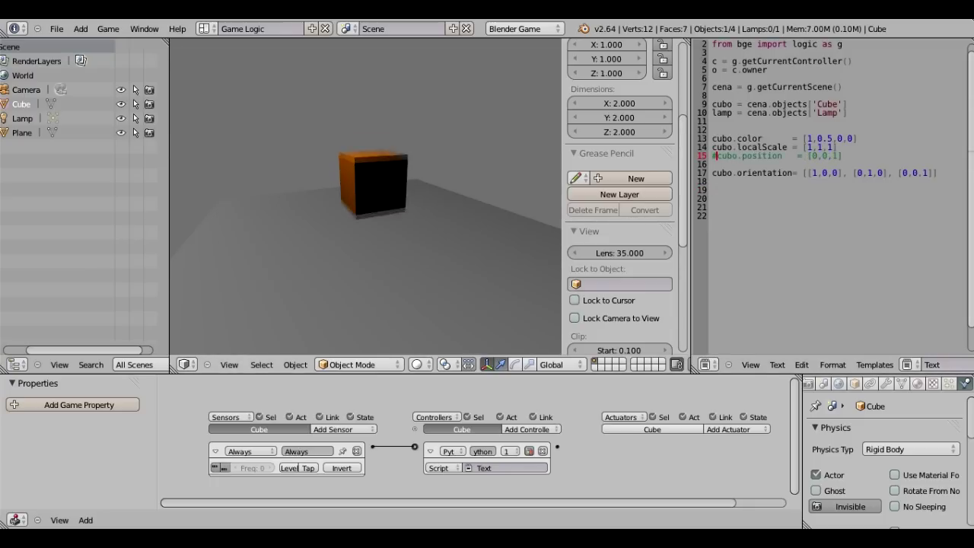
pyautogui.press('Escape')
pyautogui.click(942, 169)
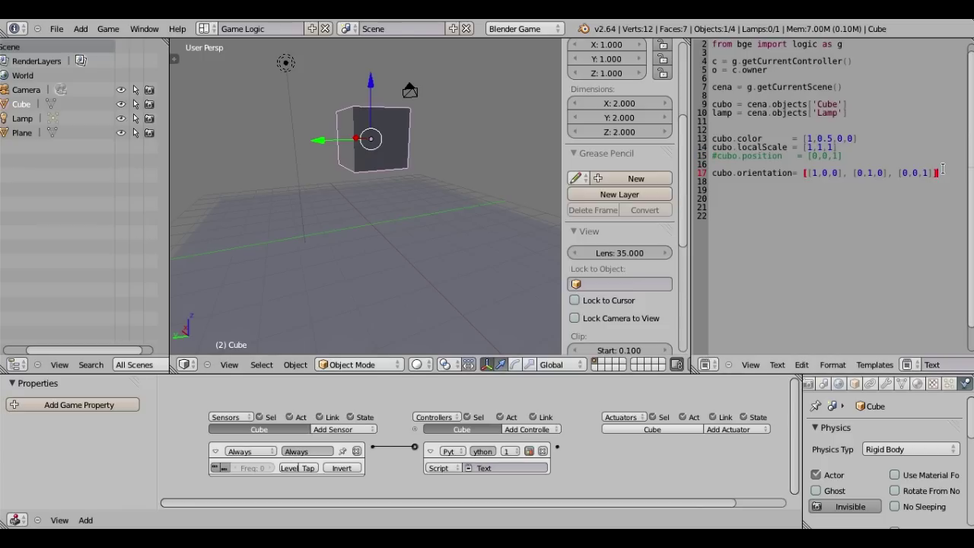
pyautogui.press('Return')
pyautogui.press('Return')
pyautogui.write('cu')
pyautogui.write('.susper')
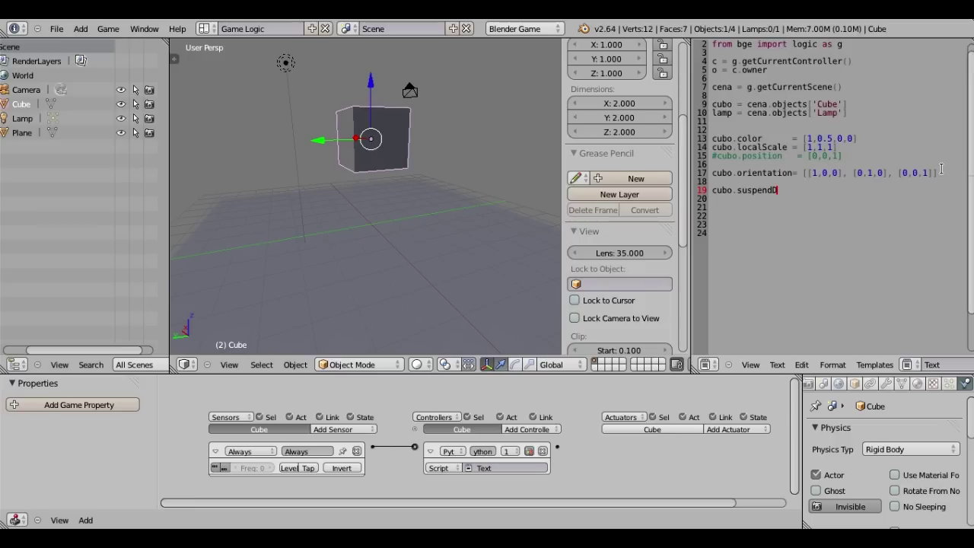
pyautogui.write('ynam')
pyautogui.write('()')
pyautogui.write('p')
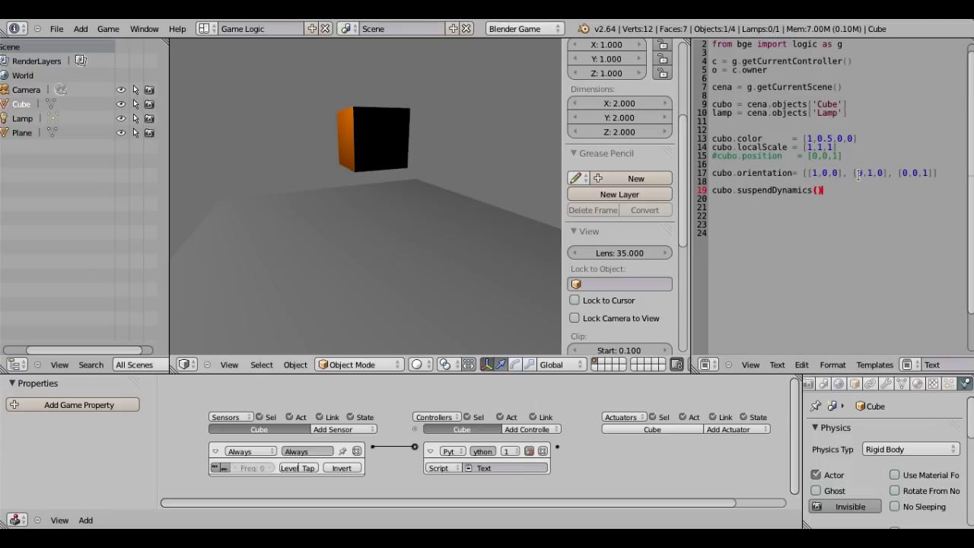
pyautogui.press('Escape')
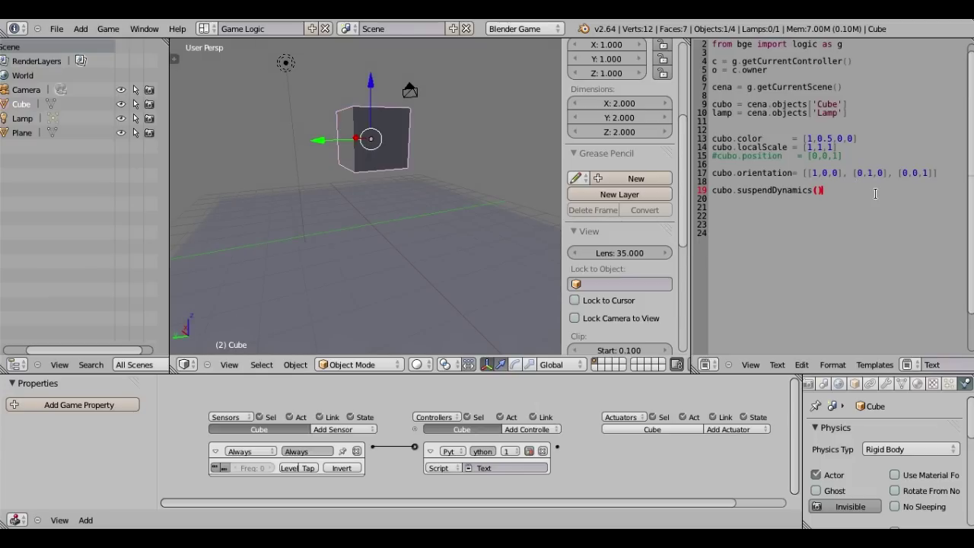
# - Add cubo.restoreDynamics() below the suspend call and watch the cube fall in game
pyautogui.press('Return')
pyautogui.write('cub')
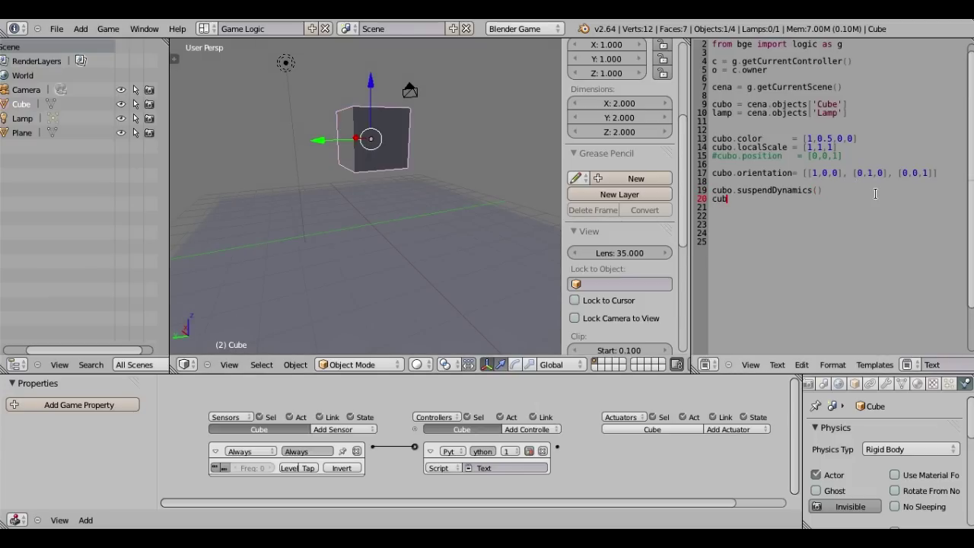
pyautogui.write('o.resto')
pyautogui.write('ics()p')
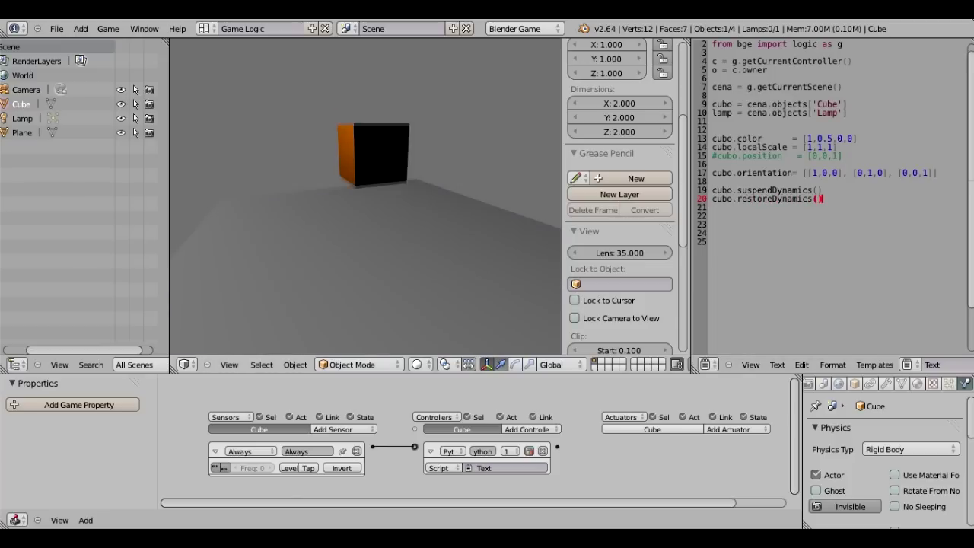
pyautogui.press('Escape')
pyautogui.press('p')
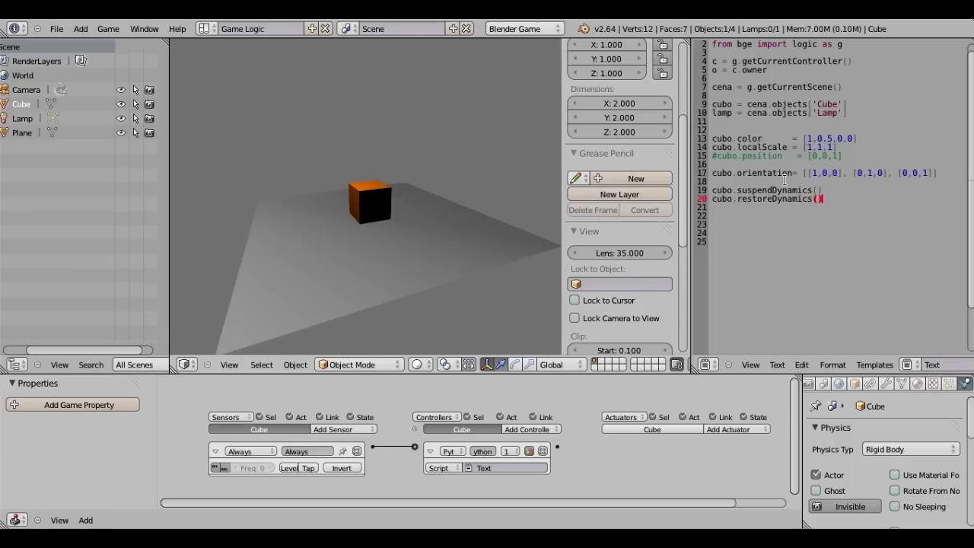
pyautogui.press('Escape')
# - Try reordering the dynamics calls by copying suspendDynamics to line 18, then undo and retest
pyautogui.moveTo(822, 190)
pyautogui.mouseDown()
pyautogui.moveTo(723, 191)
pyautogui.moveTo(834, 197)
pyautogui.moveTo(685, 199)
pyautogui.mouseUp()
pyautogui.hotkey('ctrl', 'c')
pyautogui.click(713, 182)
pyautogui.hotkey('ctrl', 'v')
pyautogui.click(712, 199)
pyautogui.write('#')
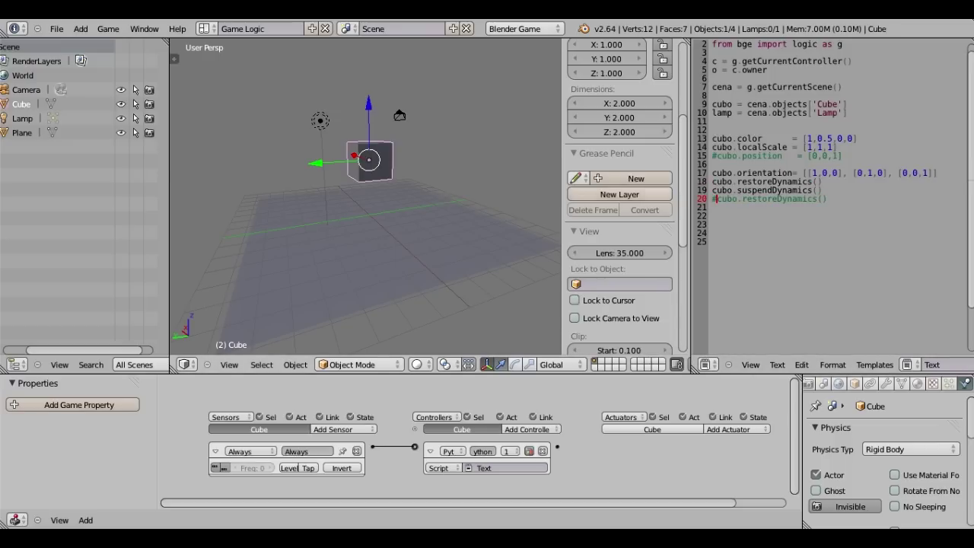
pyautogui.write('p')
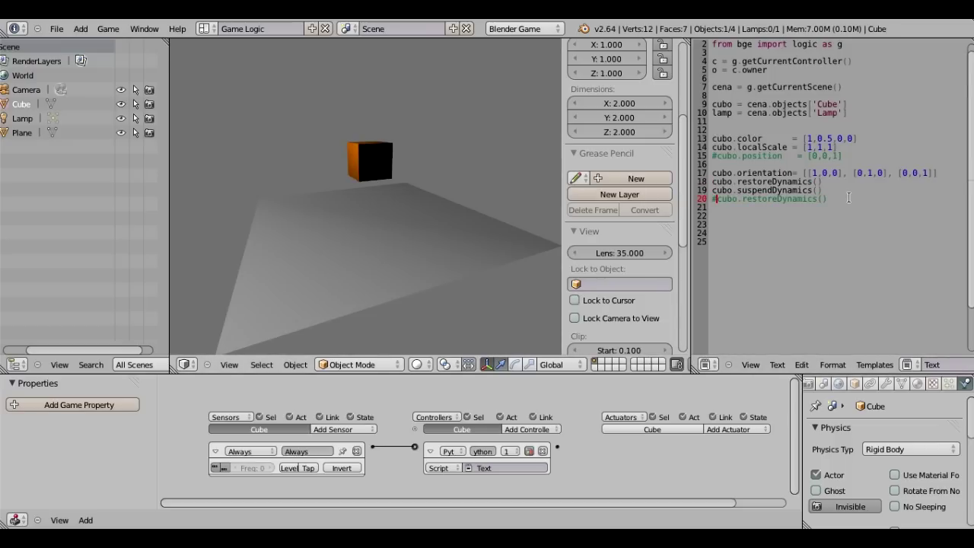
pyautogui.press('Escape')
pyautogui.hotkey('ctrl', 'z')
pyautogui.hotkey('ctrl', 'z')
pyautogui.press('p')
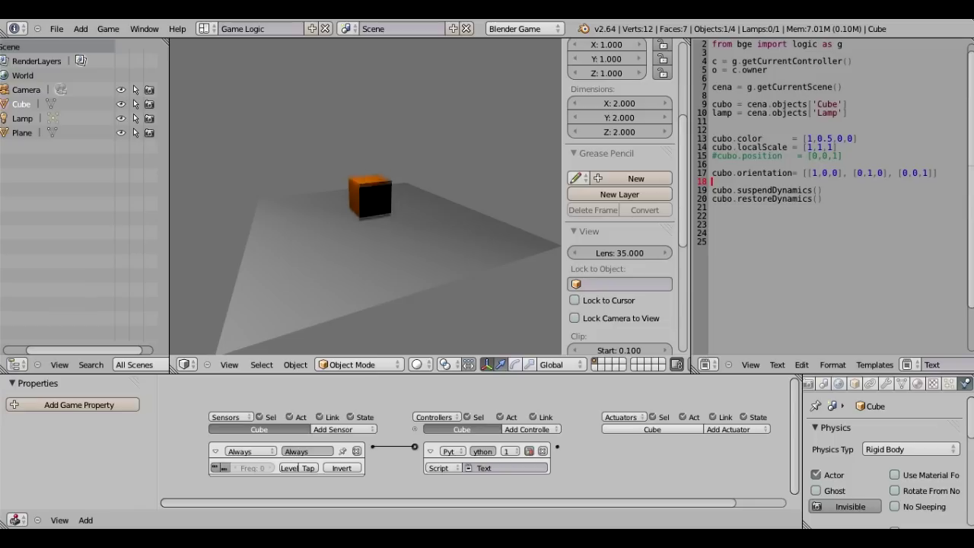
pyautogui.press('Escape')
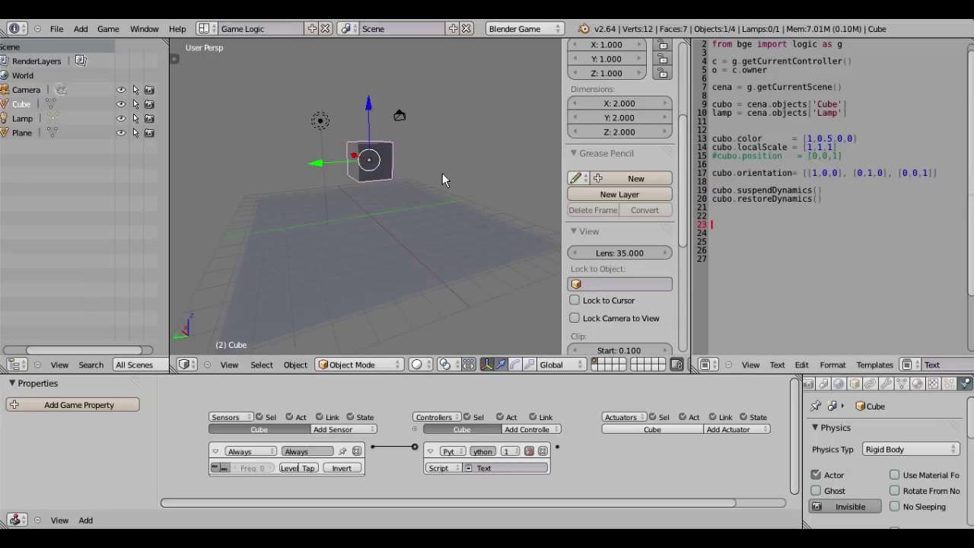
pyautogui.moveTo(392, 214); pyautogui.dragTo(382, 227, button='middle')
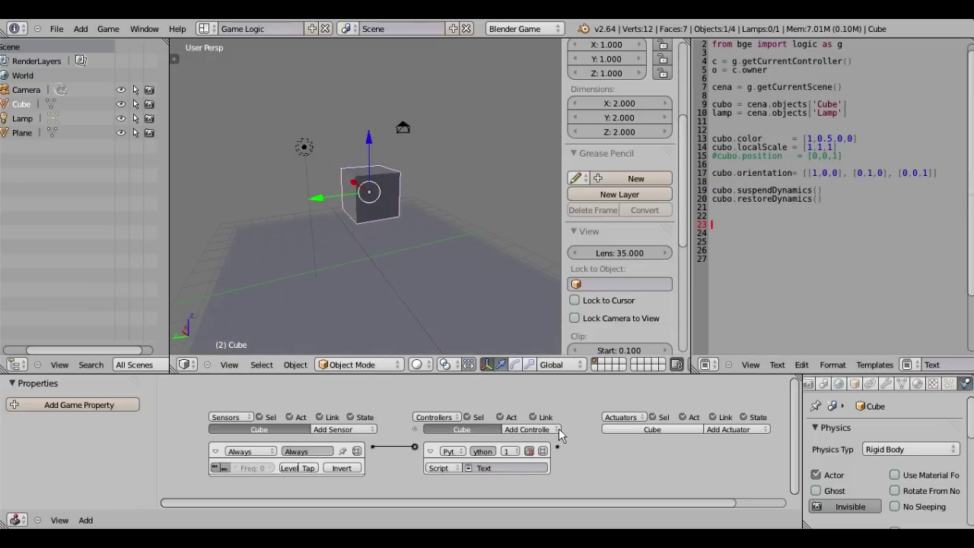
pyautogui.moveTo(490, 341)
pyautogui.mouseDown(button='middle')
pyautogui.moveTo(390, 226)
pyautogui.moveTo(423, 207)
pyautogui.moveTo(415, 205)
pyautogui.mouseUp(button='middle')
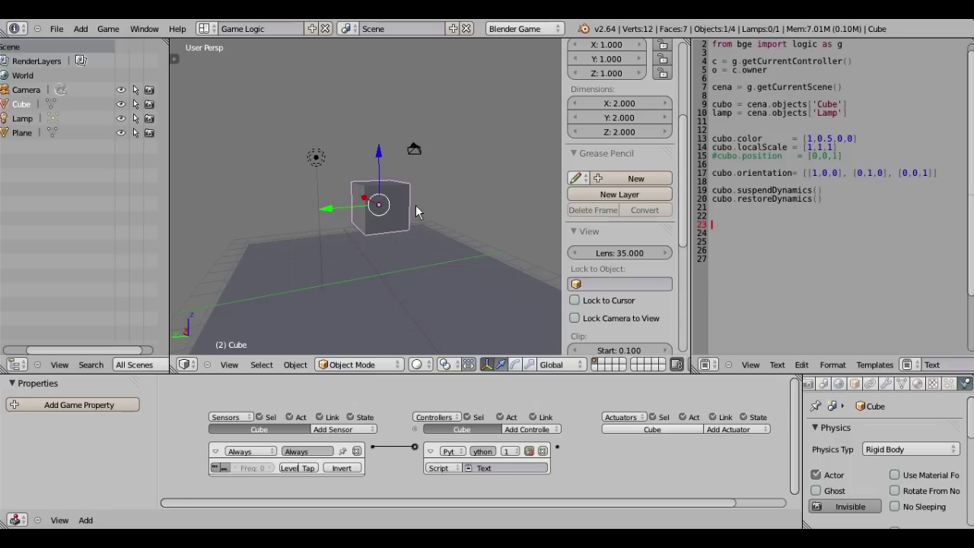
# - Select the Lamp and add lamp.color = [1,0,0] to the script, previewing the red light
pyautogui.rightClick(317, 158)
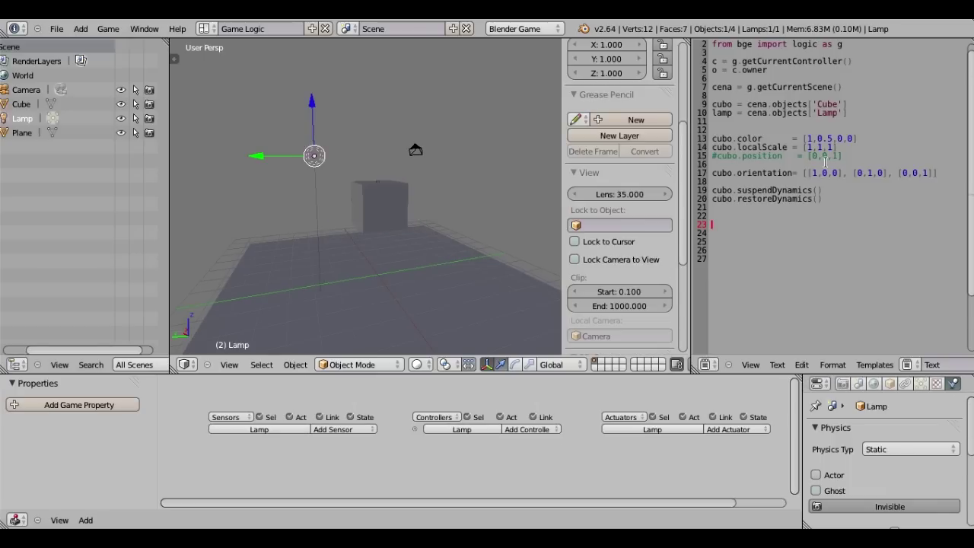
pyautogui.scroll(-1, 807, 218)
pyautogui.write('lamp.color')
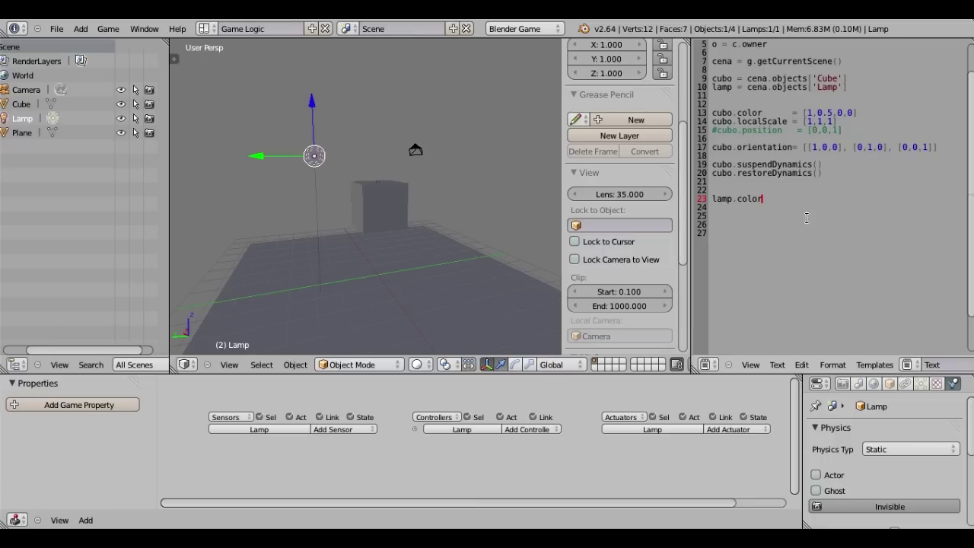
pyautogui.write(' = [1,0,')
pyautogui.write('0]')
pyautogui.write('p')
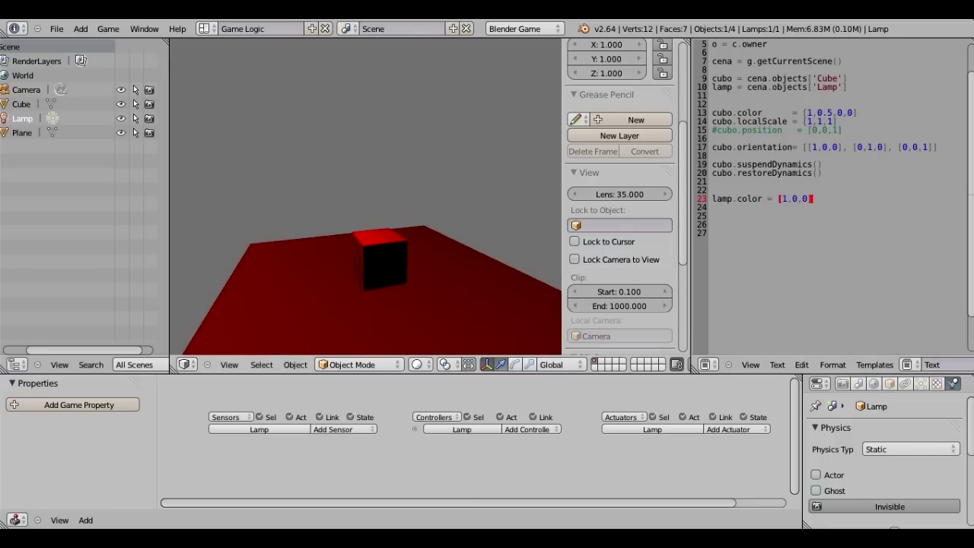
pyautogui.press('Escape')
# - Change the lamp colour to [1,1,0], then [1,1,1], previewing each
pyautogui.doubleClick(792, 198)
pyautogui.write('1p')
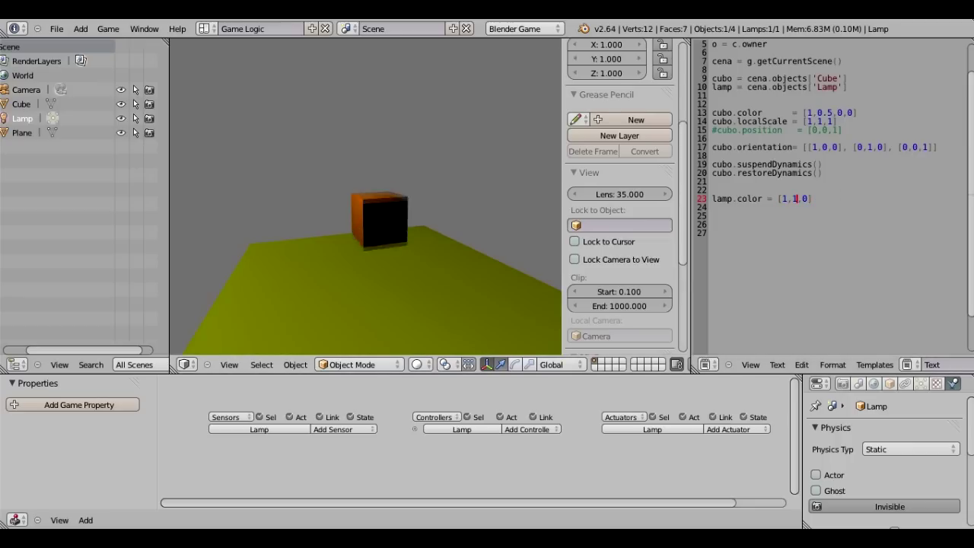
pyautogui.press('Escape')
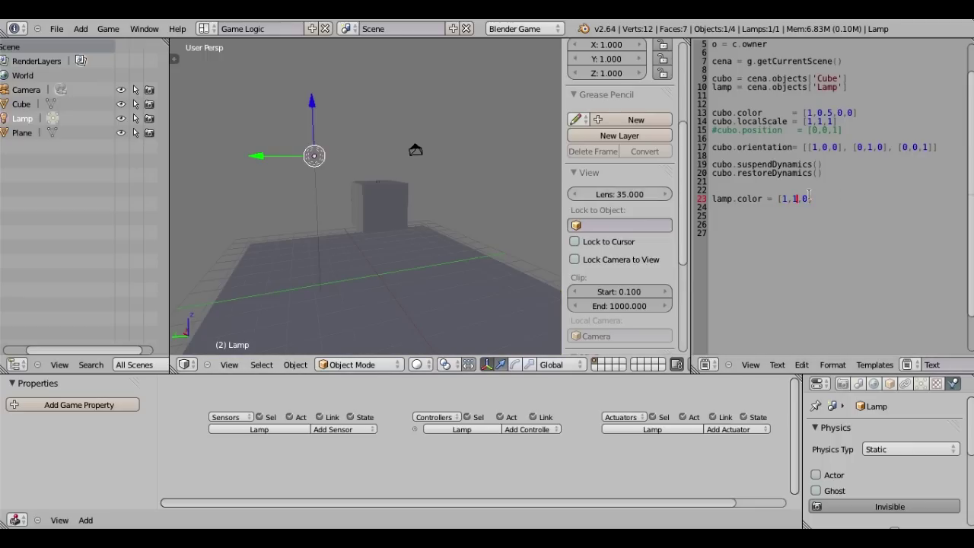
pyautogui.doubleClick(805, 198)
pyautogui.write('1p')
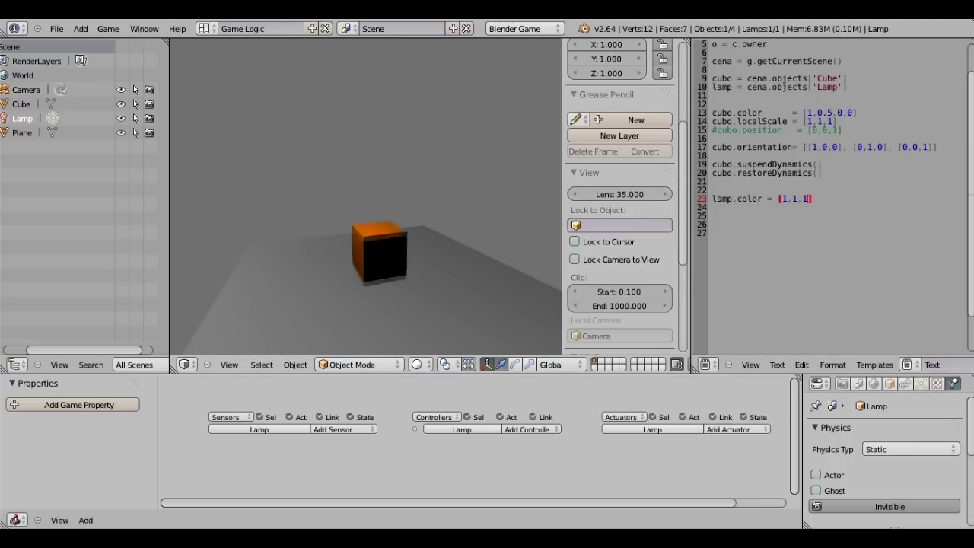
pyautogui.press('Escape')
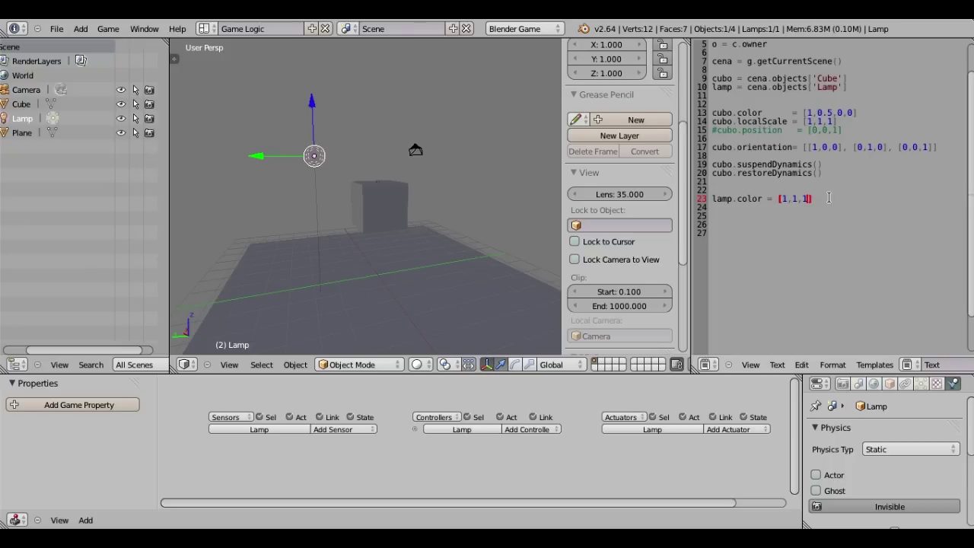
# - Start a new line beginning with lamp. below the colour line
pyautogui.press('Return')
pyautogui.write('lamp.')
pyautogui.moveTo(432, 183)
pyautogui.mouseDown(button='middle')
pyautogui.moveTo(358, 197)
pyautogui.moveTo(613, 328)
pyautogui.mouseUp(button='middle')
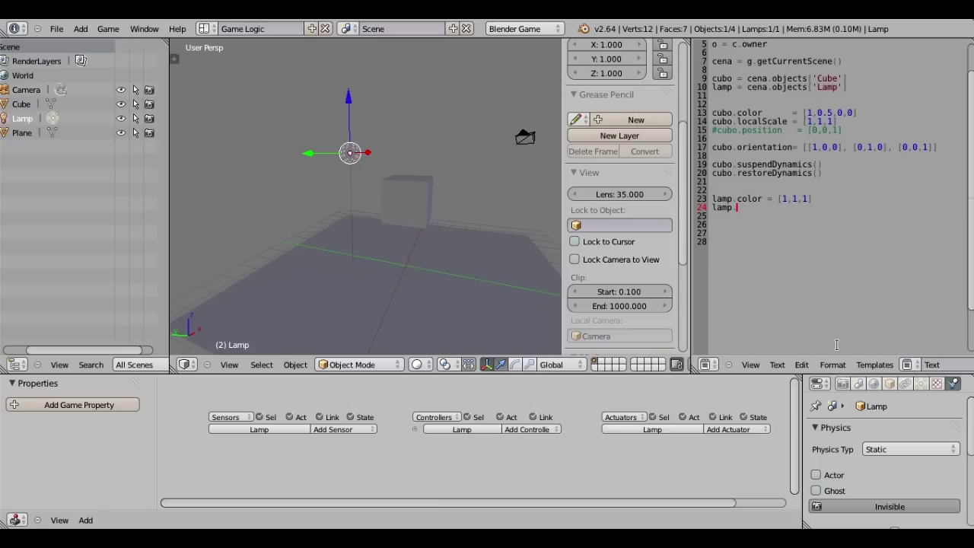
# - Show the lamp's light settings and add lamp.distance = 0, previewing it in game
pyautogui.click(920, 384)
pyautogui.scroll(-3, 914, 423)
pyautogui.scroll(-2, 916, 424)
pyautogui.scroll(-1, 917, 425)
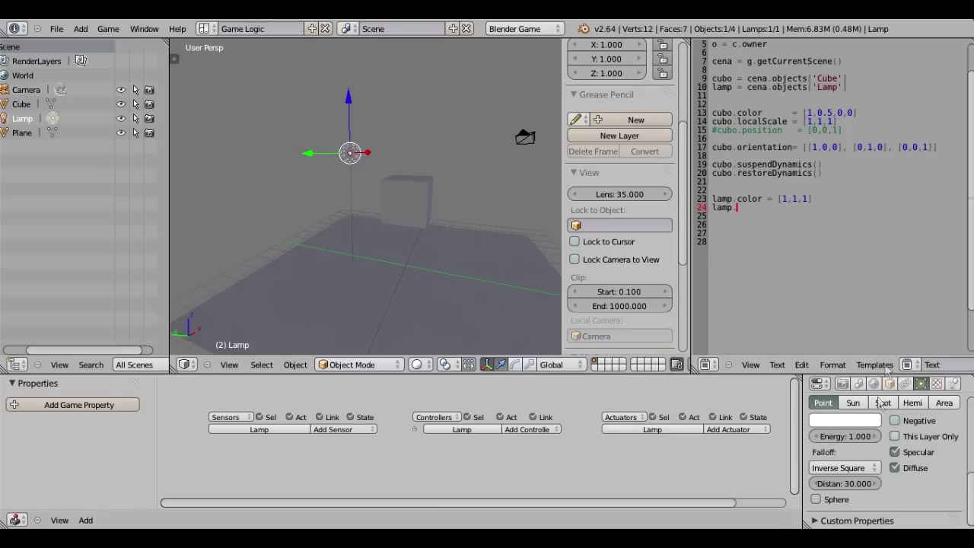
pyautogui.write('distance')
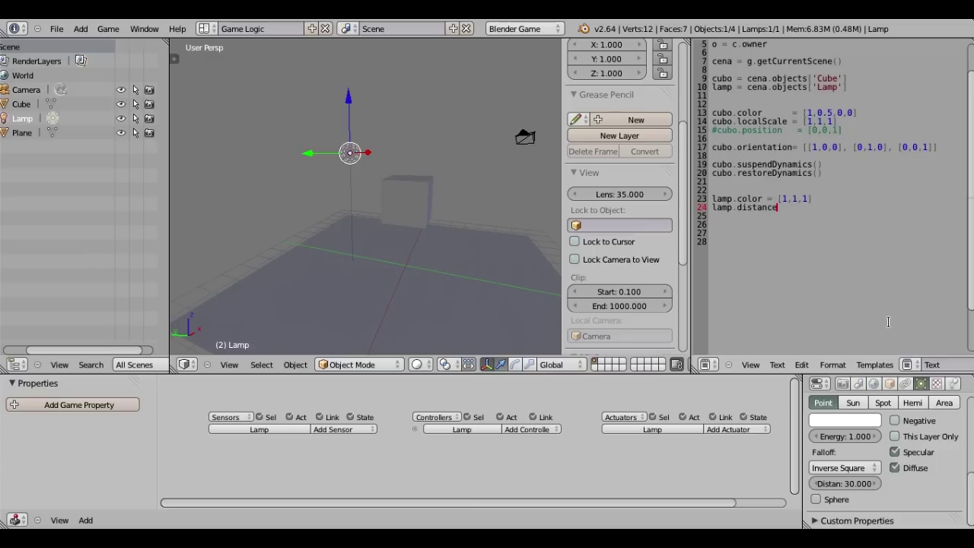
pyautogui.write('0p')
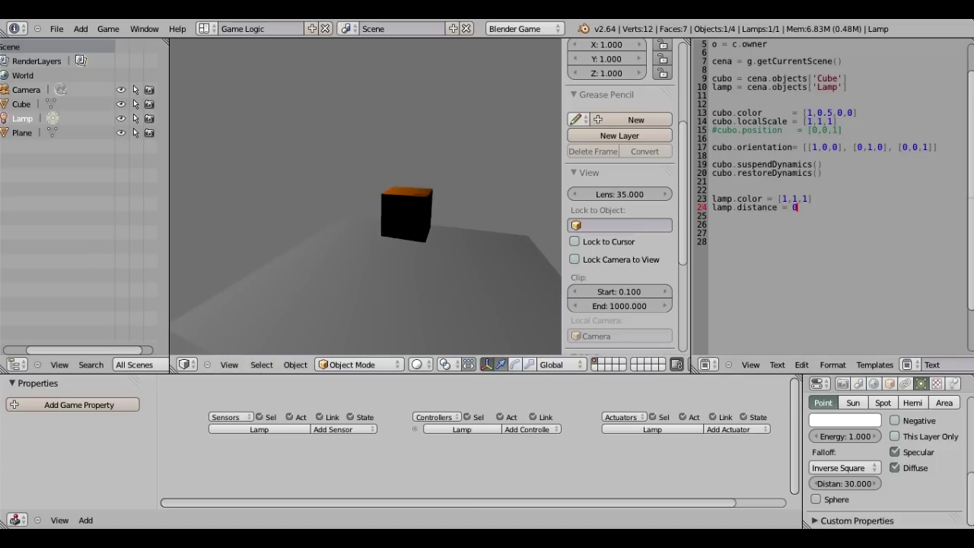
pyautogui.press('Escape')
# - Change the lamp distance to 100, preview it, and line up lamp.color's equals sign
pyautogui.moveTo(335, 274)
pyautogui.mouseDown(button='middle')
pyautogui.moveTo(414, 280)
pyautogui.moveTo(396, 278)
pyautogui.mouseUp(button='middle')
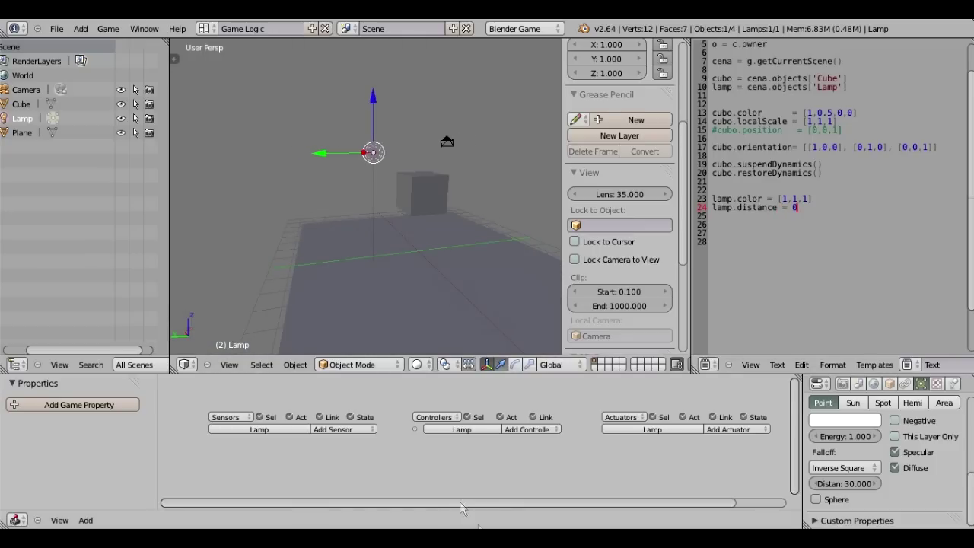
pyautogui.press('BackSpace')
pyautogui.write('100p')
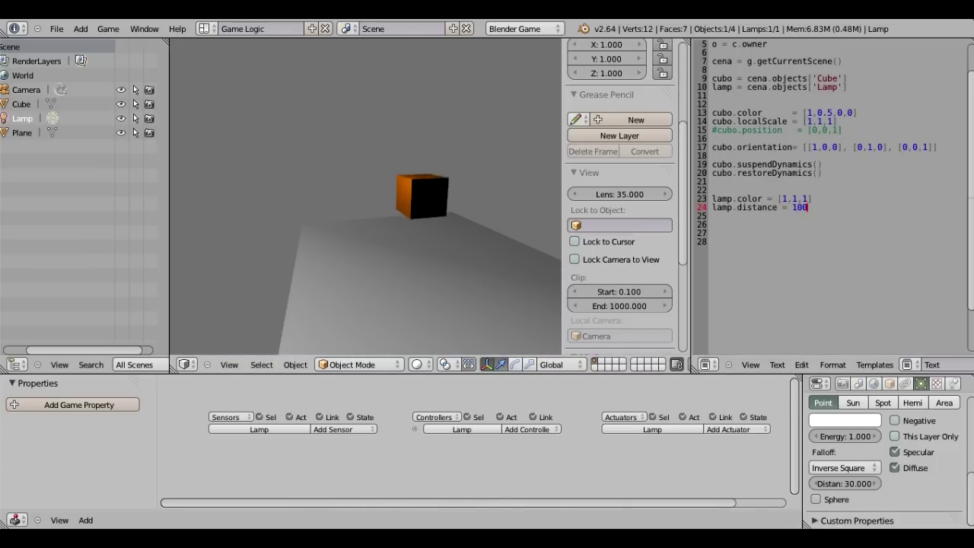
pyautogui.press('Escape')
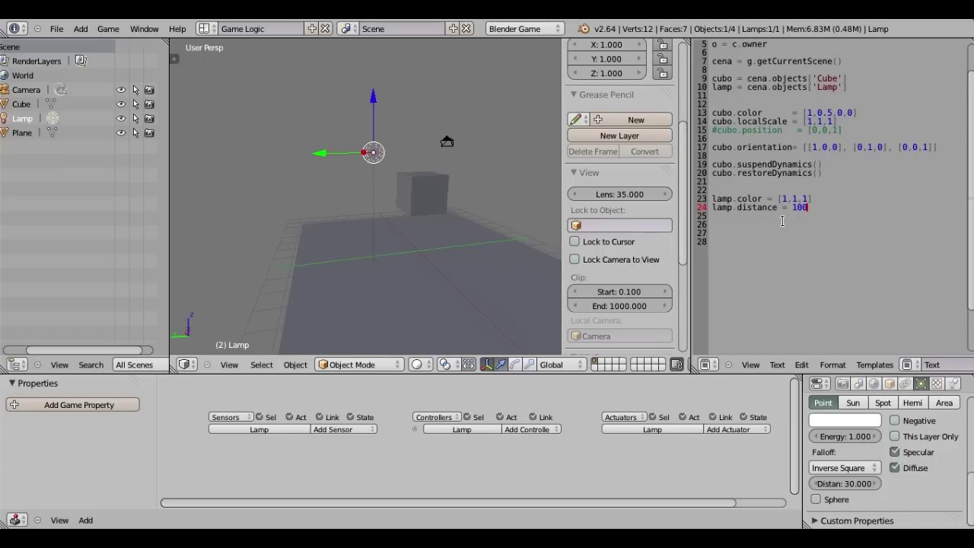
pyautogui.click(769, 198)
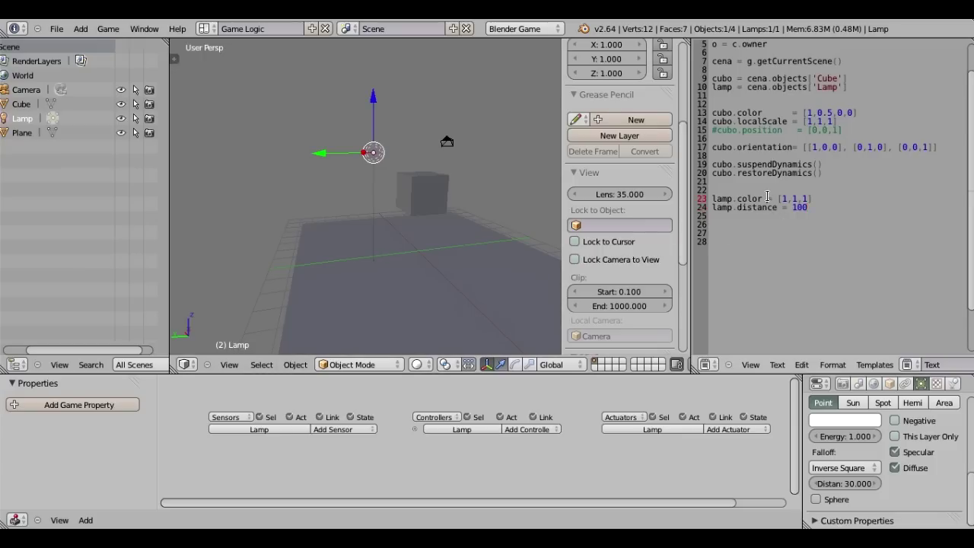
# - Switch the viewport to Textured shading and preview lamp.distance set to 0
pyautogui.click(417, 365)
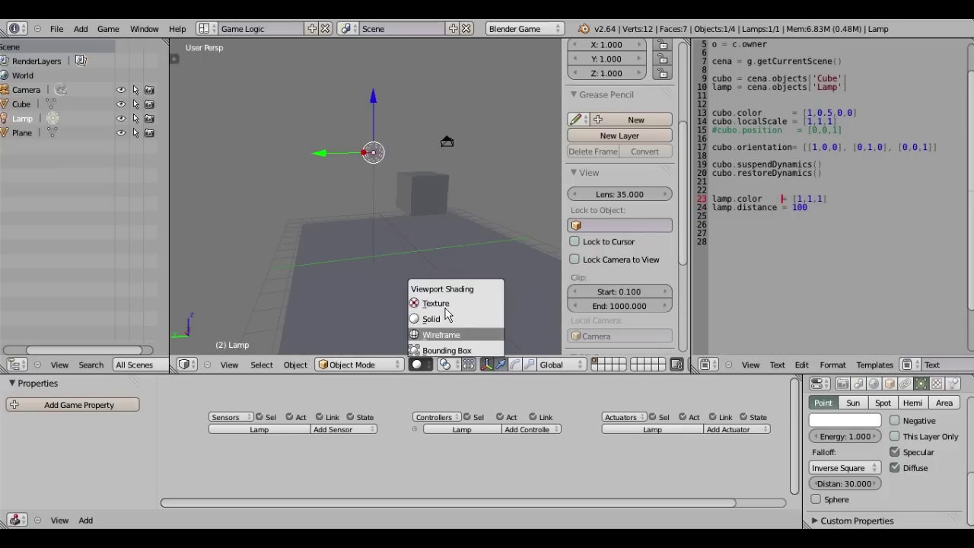
pyautogui.click(432, 300)
pyautogui.press('Escape')
pyautogui.doubleClick(799, 207)
pyautogui.write('0p')
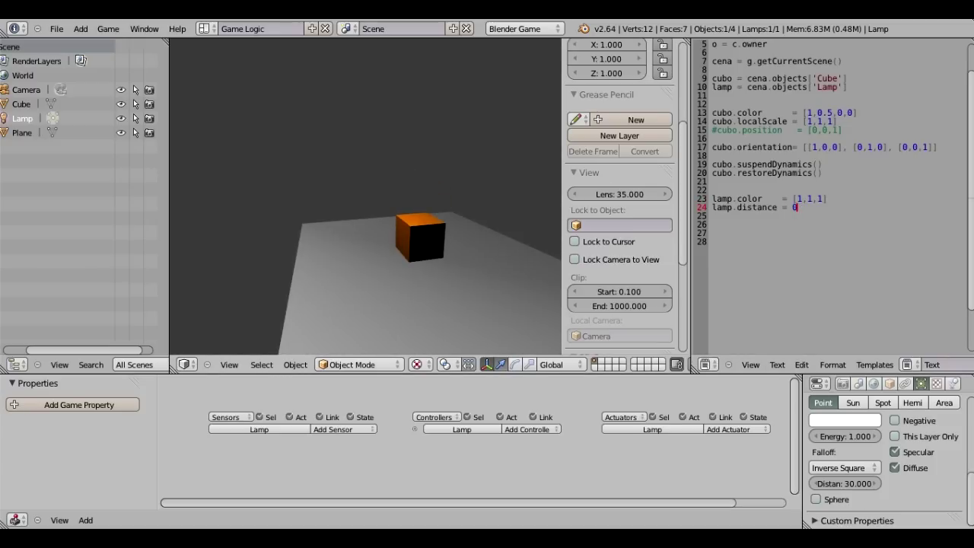
pyautogui.press('Escape')
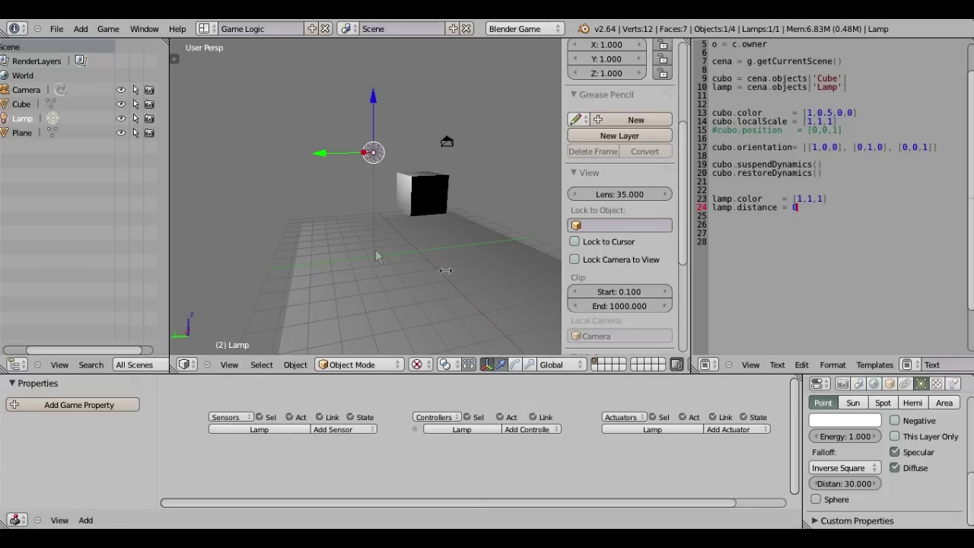
# - Change the lamp type to Hemi and preview the lighting
pyautogui.scroll(3, 393, 236)
pyautogui.click(910, 403)
pyautogui.press('p')
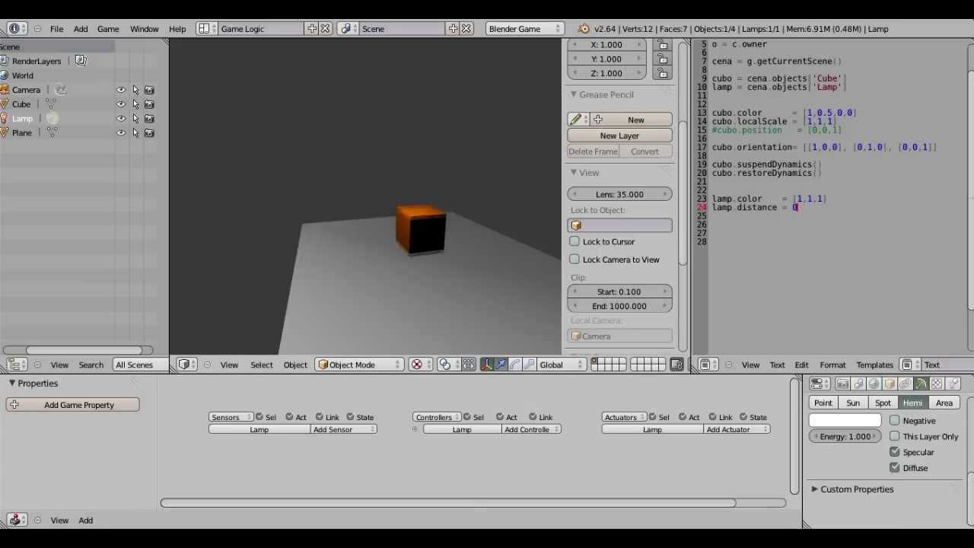
pyautogui.press('Escape')
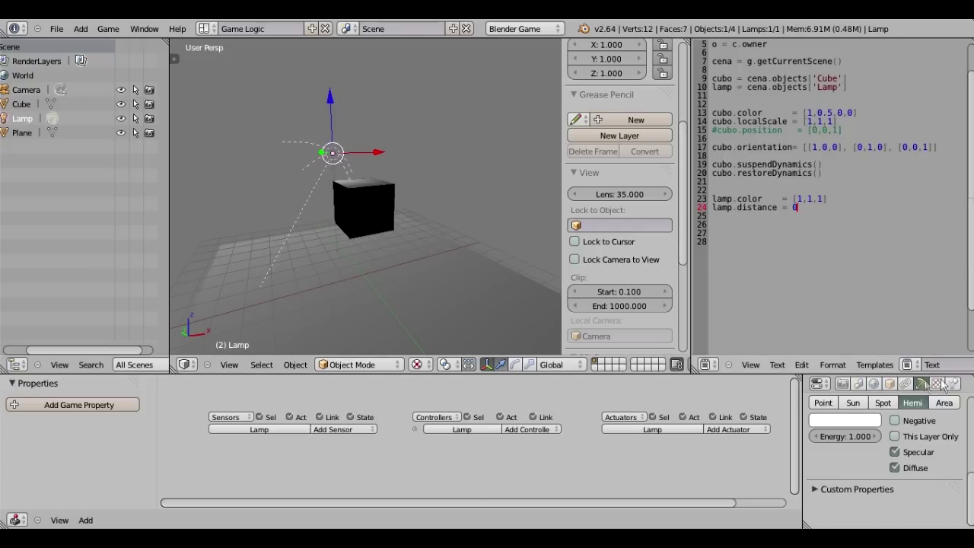
# - Set the game render shading to GLSL and preview the lighting
pyautogui.click(860, 385)
pyautogui.click(841, 384)
pyautogui.scroll(-3, 919, 459)
pyautogui.scroll(-3, 930, 457)
pyautogui.scroll(-2, 933, 464)
pyautogui.click(936, 418)
pyautogui.moveTo(449, 302); pyautogui.dragTo(401, 285, button='middle')
pyautogui.press('p')
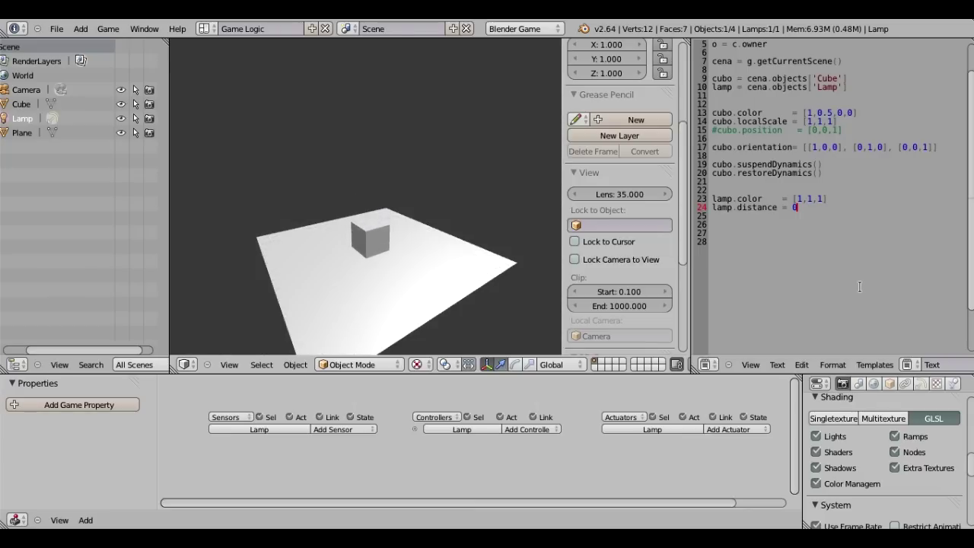
pyautogui.press('Escape')
# - Change the lamp type back to Point and preview it
pyautogui.scroll(3, 895, 421)
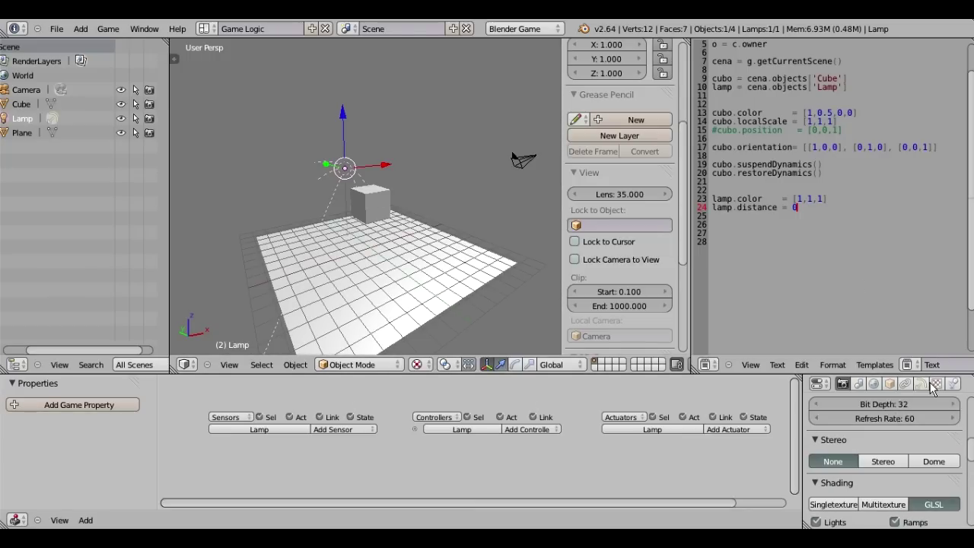
pyautogui.click(921, 383)
pyautogui.click(823, 434)
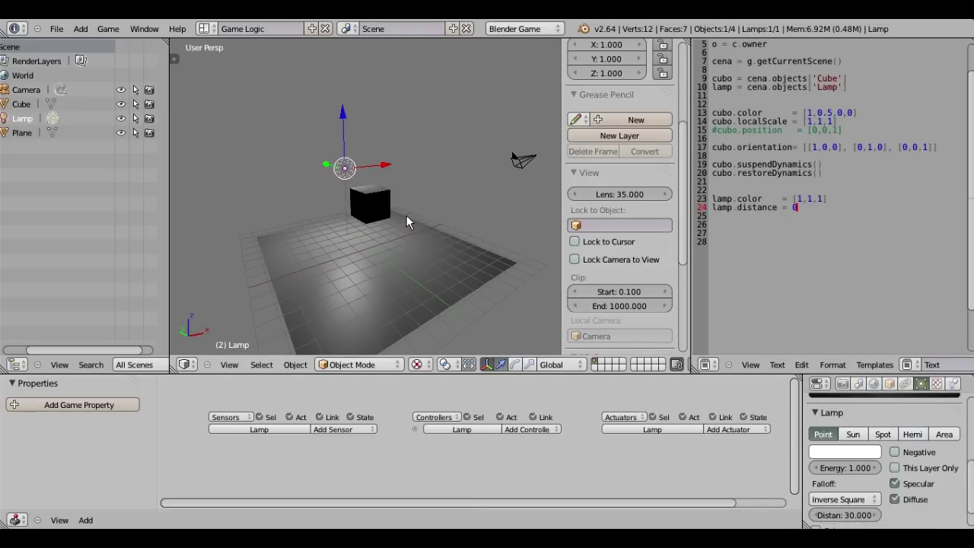
pyautogui.press('p')
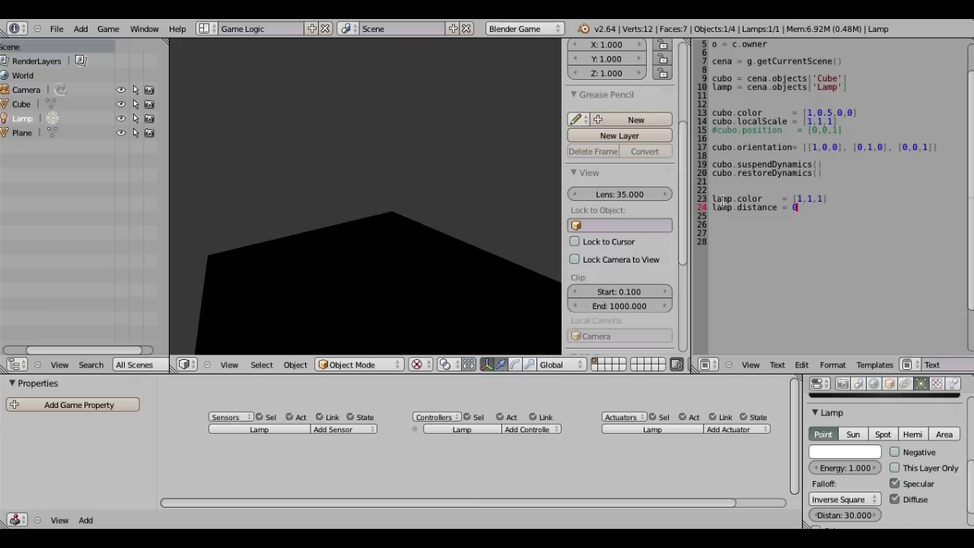
pyautogui.press('Escape')
# - Try lamp.distance values 10 and 100, settling on 10, previewing each
pyautogui.press('BackSpace')
pyautogui.write('10')
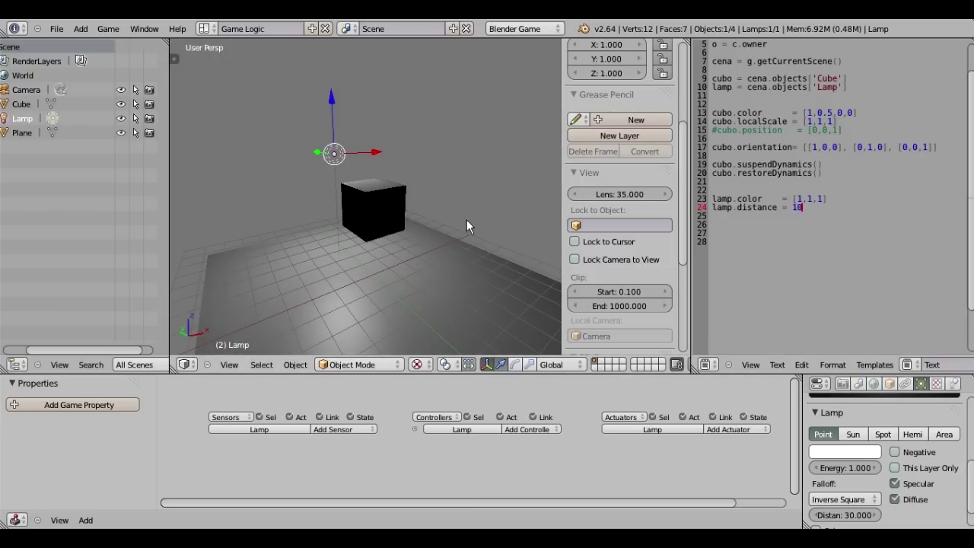
pyautogui.write('p')
pyautogui.press('Escape')
pyautogui.write('0p')
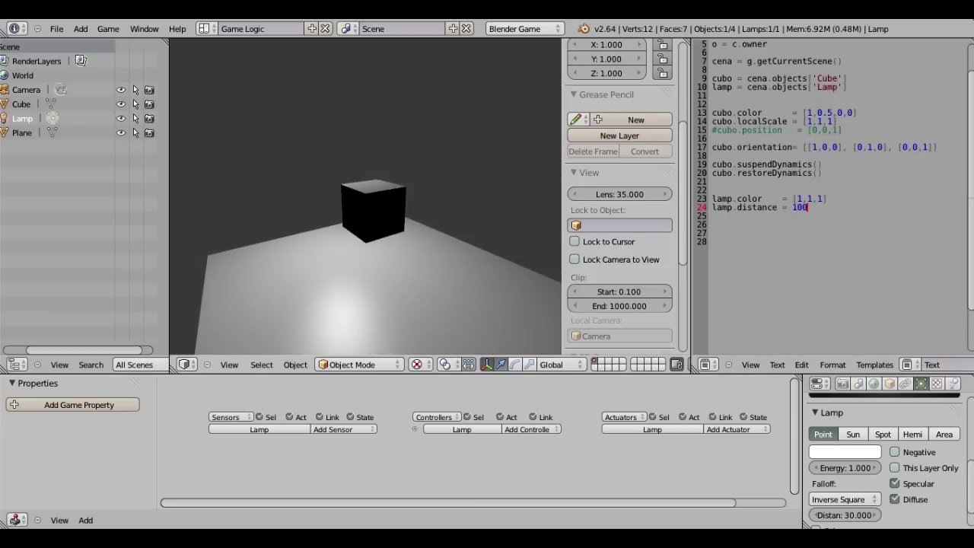
pyautogui.press('Escape')
pyautogui.press('BackSpace')
pyautogui.press('p')
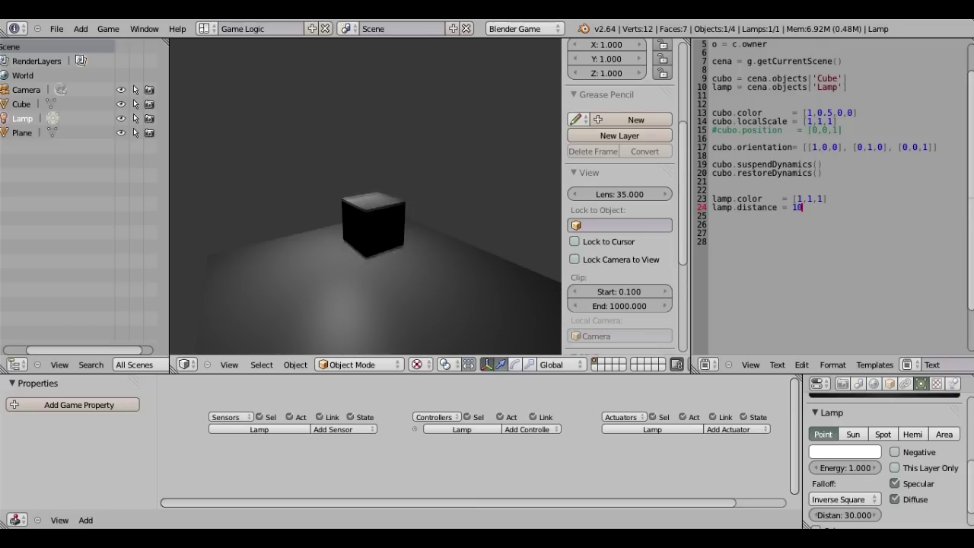
pyautogui.press('Escape')
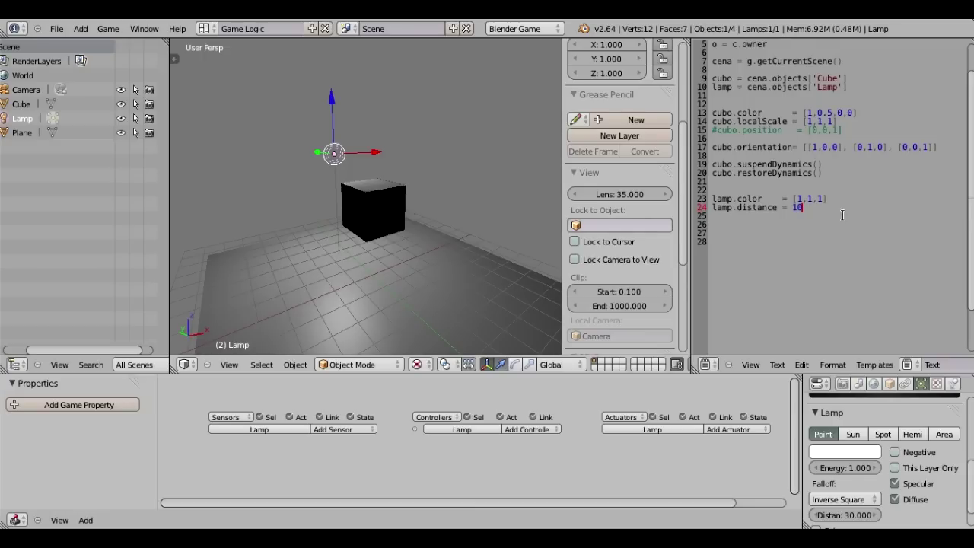
# - Add a lamp.energy line, previewing values 0 and 2
pyautogui.press('Return')
pyautogui.write('lamp.energy')
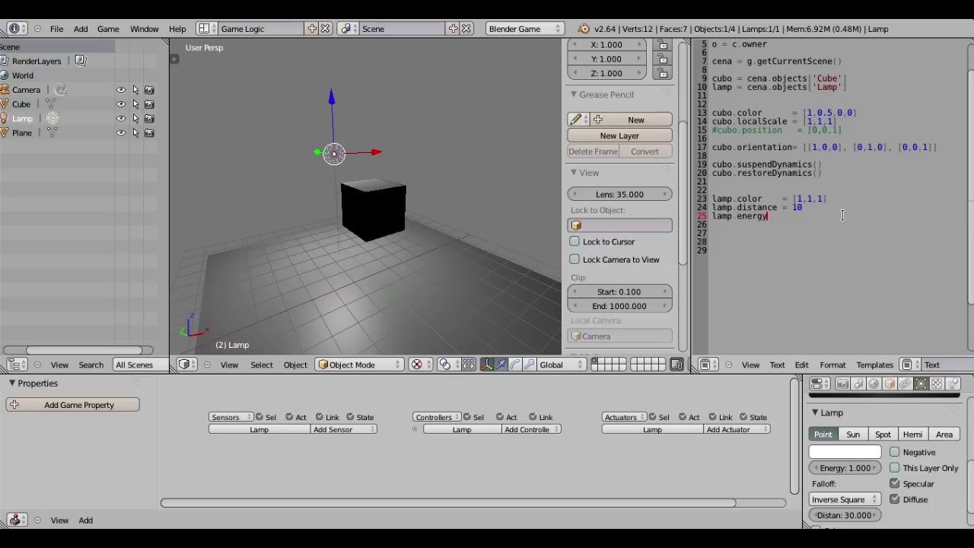
pyautogui.write('0p')
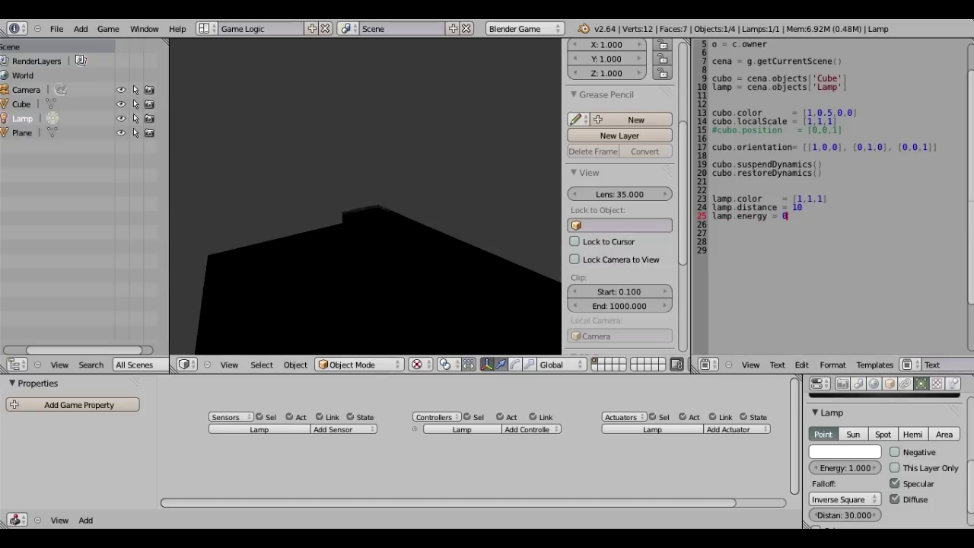
pyautogui.press('Escape')
pyautogui.press('BackSpace')
pyautogui.write('2p')
pyautogui.press('Escape')
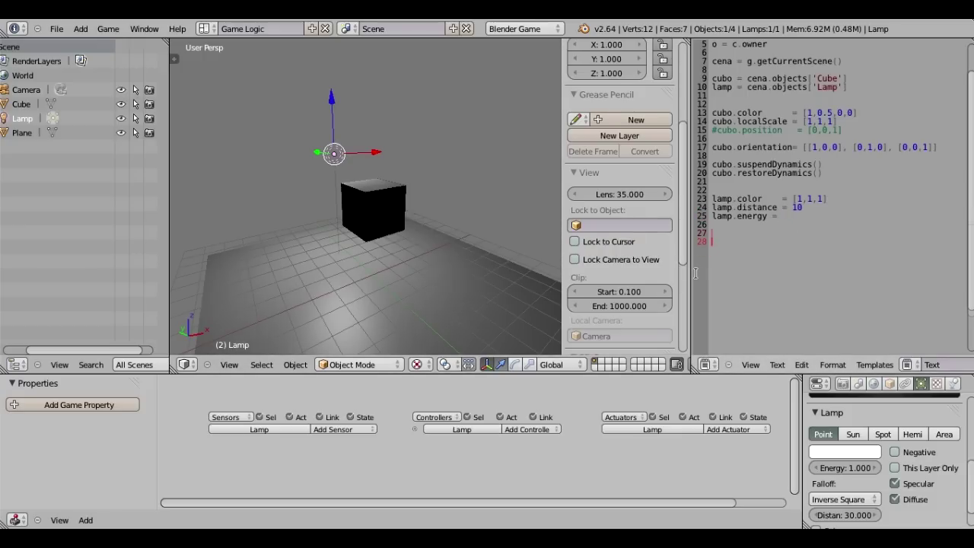
# - Change lamp energy to 0.2 then 0.7, previewing each, and line up its equals sign
pyautogui.press('Home')
pyautogui.write('.2p')
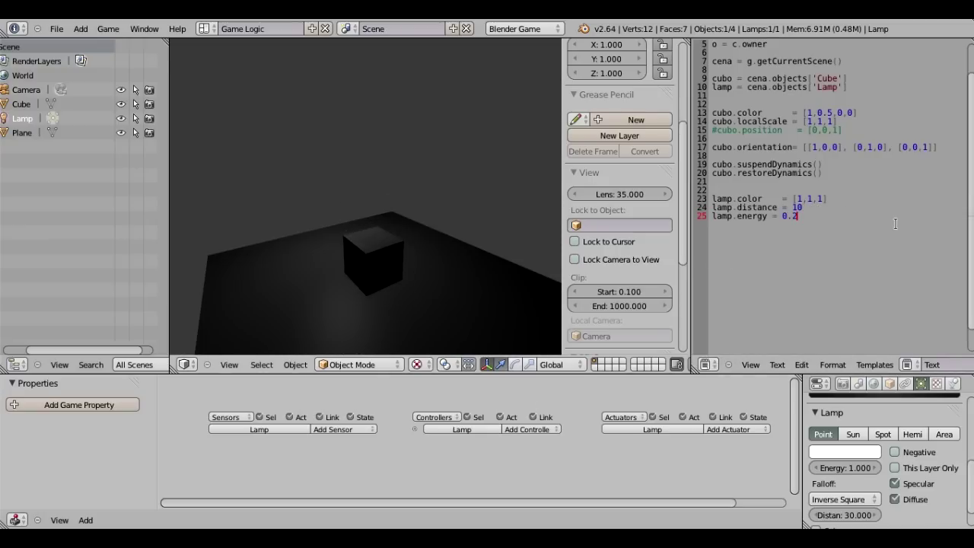
pyautogui.press('Escape')
pyautogui.press('BackSpace')
pyautogui.write('7p')
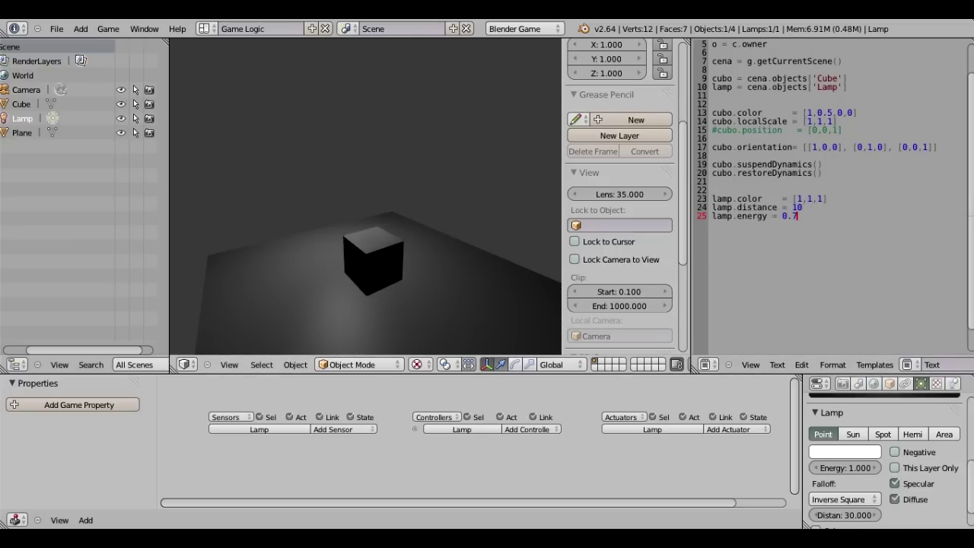
pyautogui.press('Escape')
pyautogui.click(771, 216)
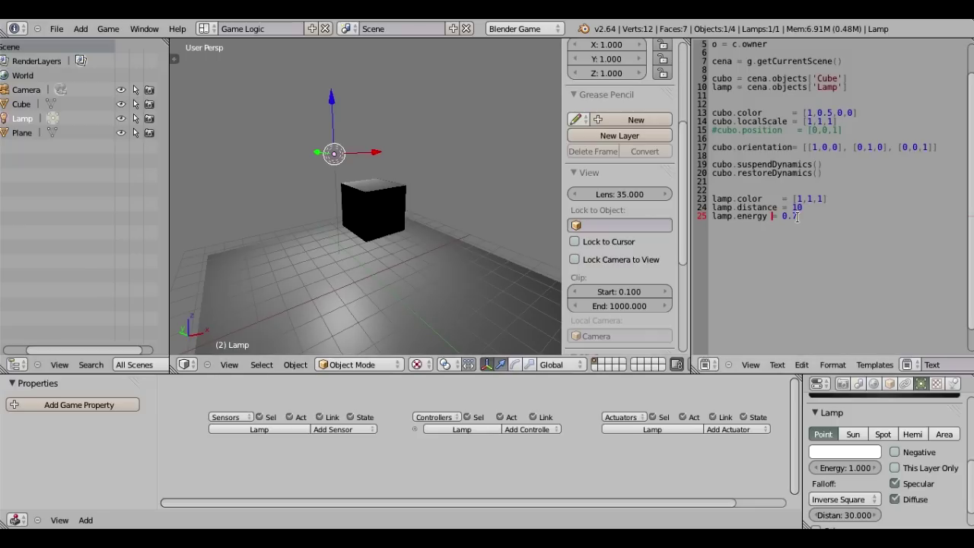
pyautogui.click(820, 216)
# - Add blank lines after the energy setting and scroll through the script
pyautogui.press('Return')
pyautogui.press('Return')
pyautogui.scroll(-2, 892, 438)
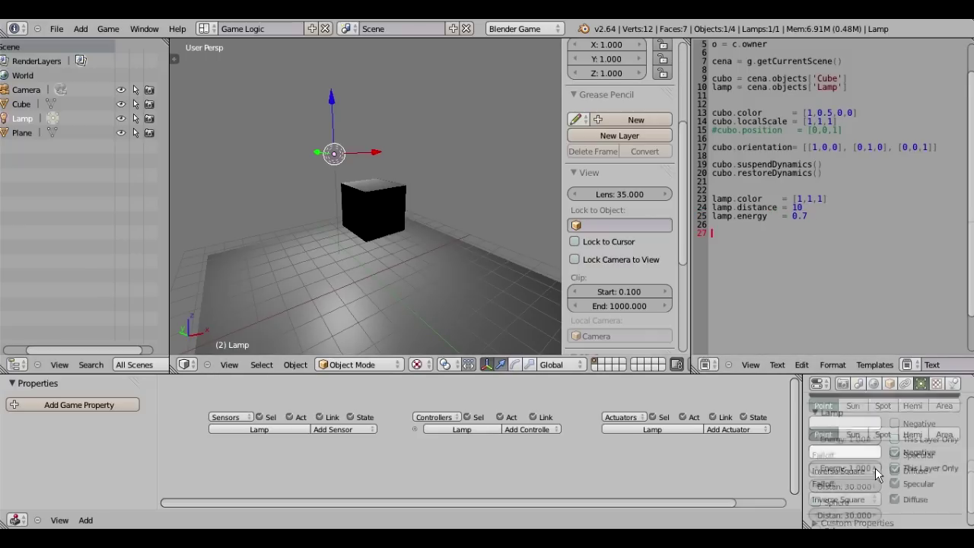
pyautogui.scroll(-1, 876, 474)
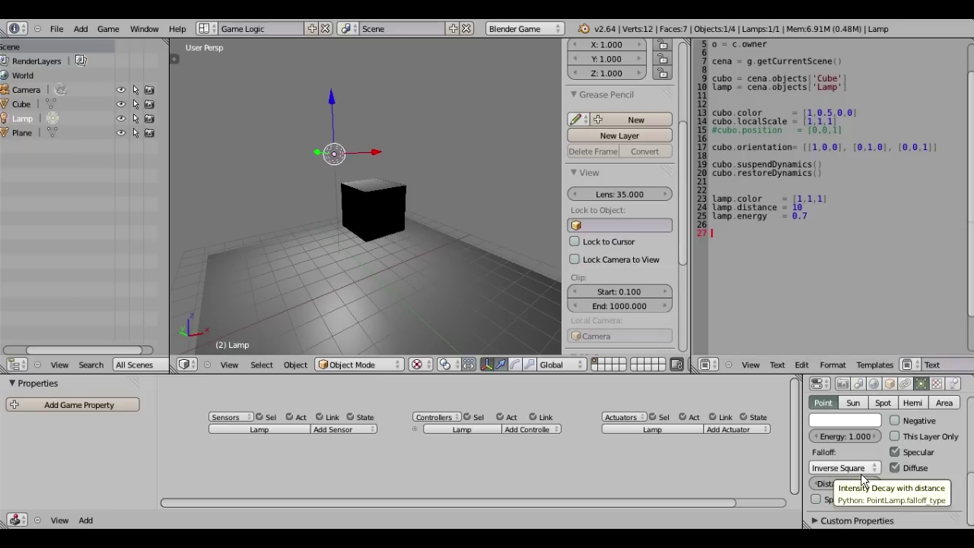
pyautogui.scroll(3, 864, 481)
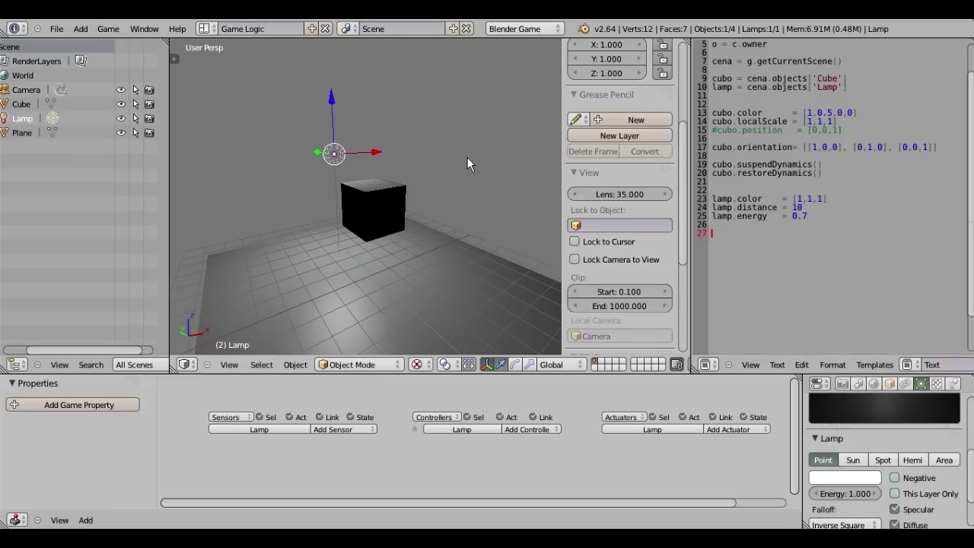
pyautogui.scroll(1, 383, 239)
pyautogui.scroll(2, 418, 227)
pyautogui.scroll(4, 370, 198)
pyautogui.scroll(-3, 370, 196)
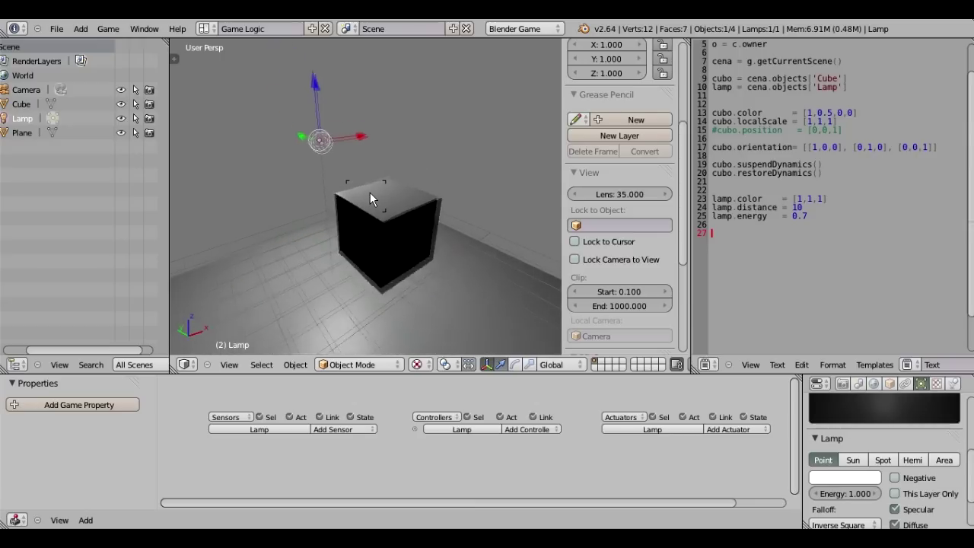
pyautogui.scroll(-3, 385, 188)
pyautogui.scroll(2, 767, 202)
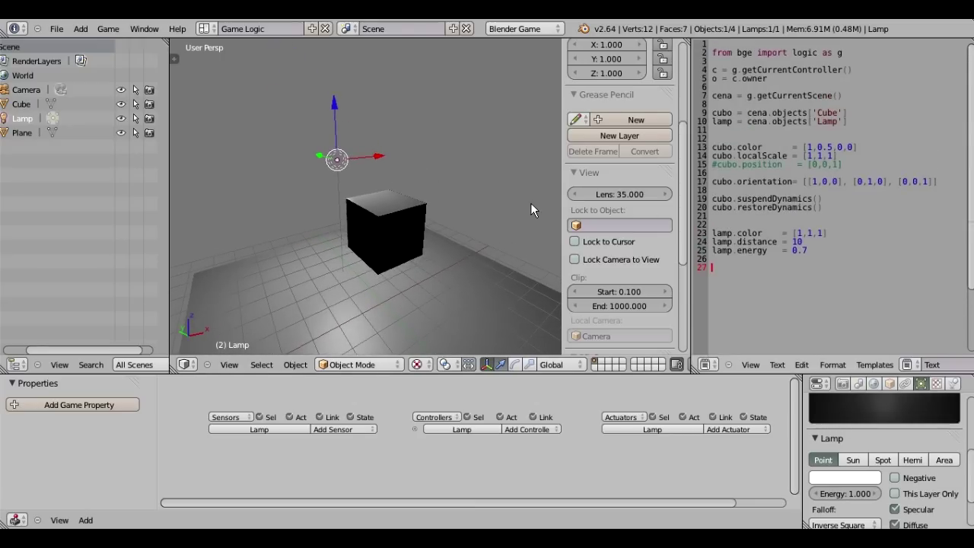
# - Jump to the script's top, orbit the view, and select the Cube to show its logic
pyautogui.click(710, 54)
pyautogui.moveTo(497, 74)
pyautogui.mouseDown(button='middle')
pyautogui.moveTo(366, 219)
pyautogui.moveTo(392, 207)
pyautogui.moveTo(426, 226)
pyautogui.moveTo(370, 226)
pyautogui.moveTo(417, 218)
pyautogui.moveTo(363, 238)
pyautogui.moveTo(350, 210)
pyautogui.moveTo(388, 238)
pyautogui.moveTo(396, 299)
pyautogui.mouseUp(button='middle')
pyautogui.rightClick(373, 229)
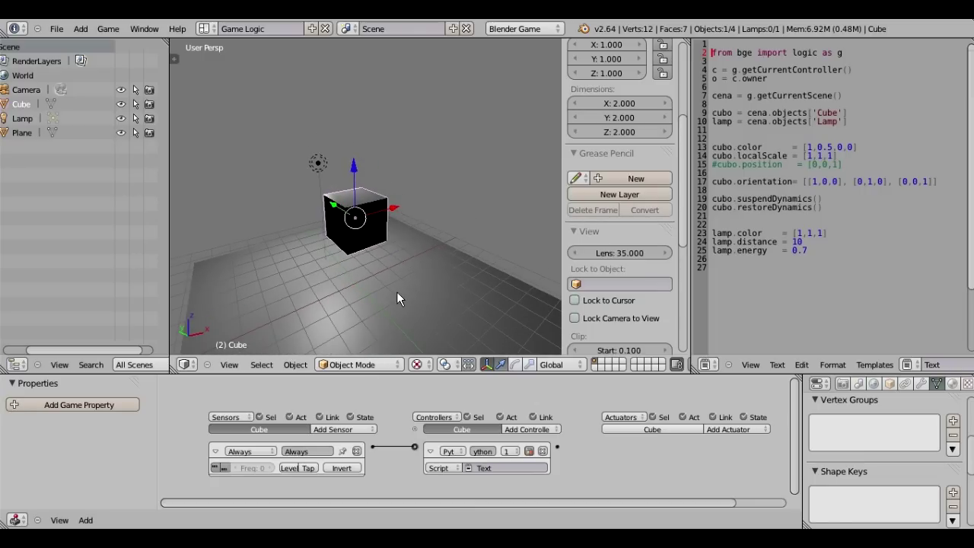